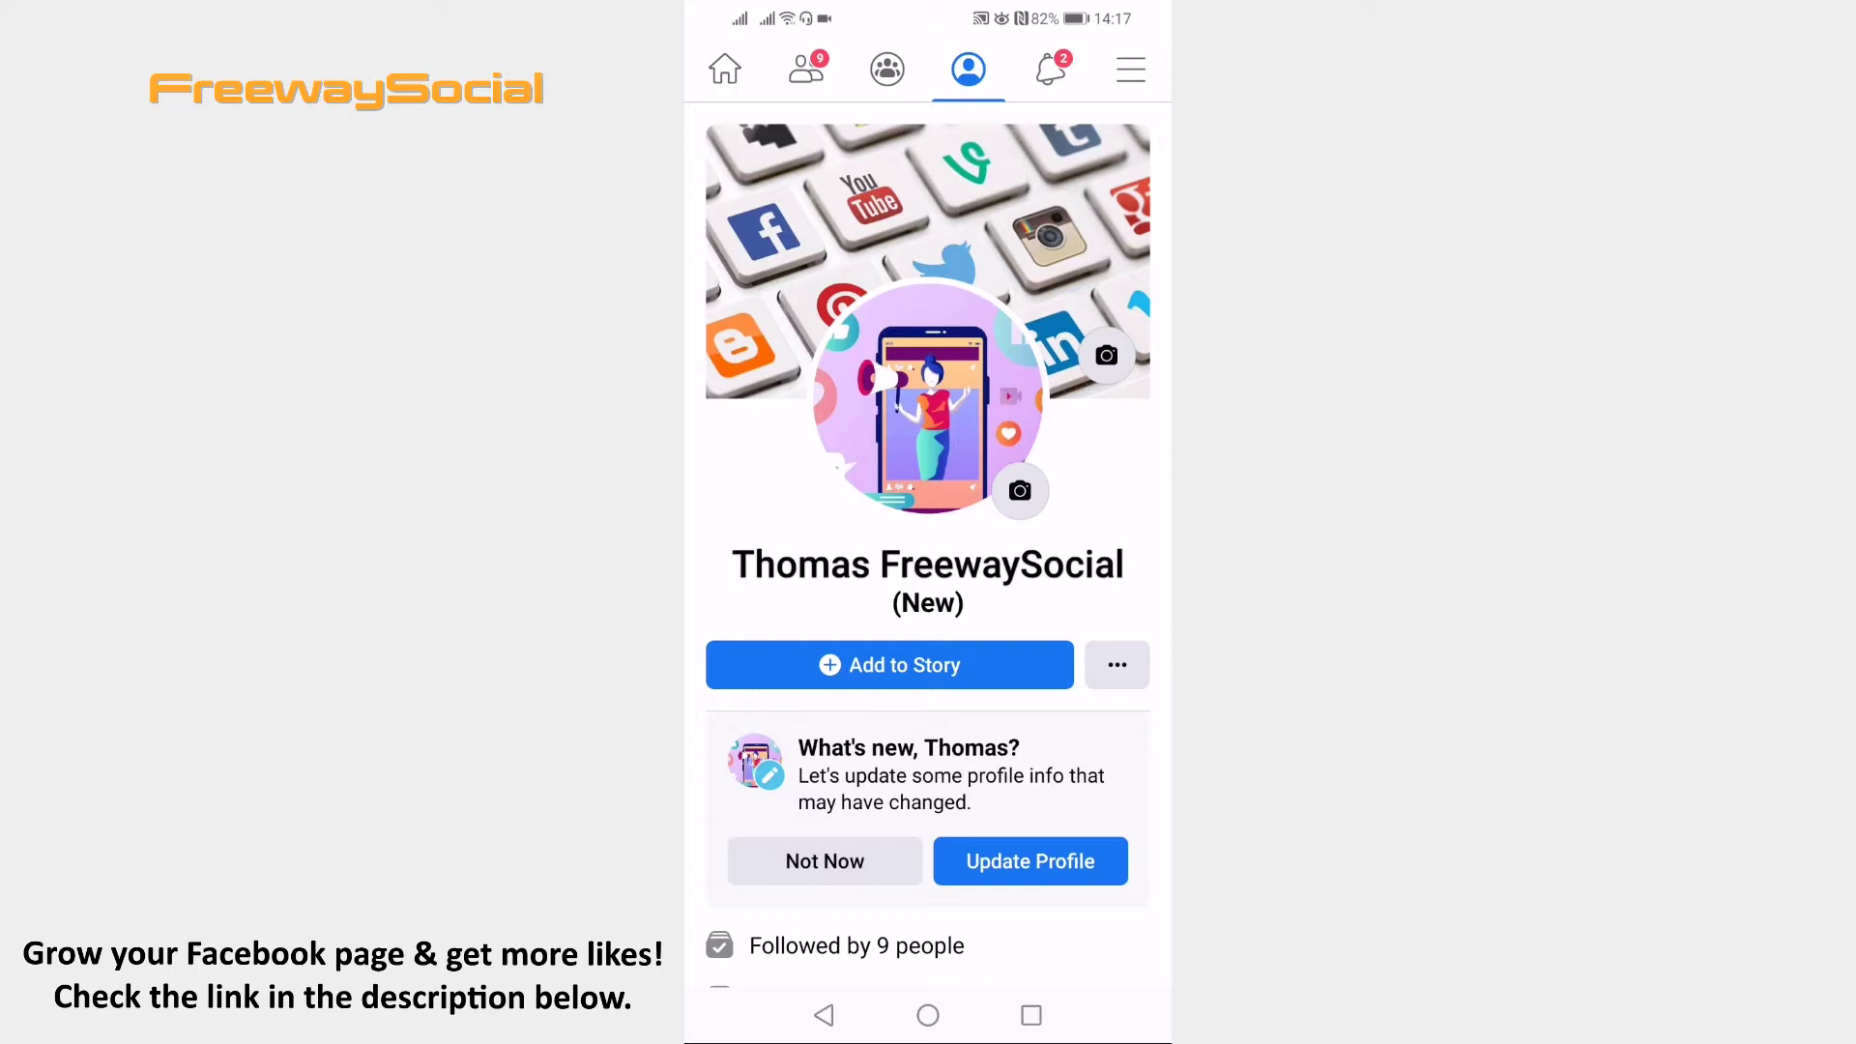
Step: Open Facebook's main menu from the profile page with the top-right menu tab
left_click(1130, 69)
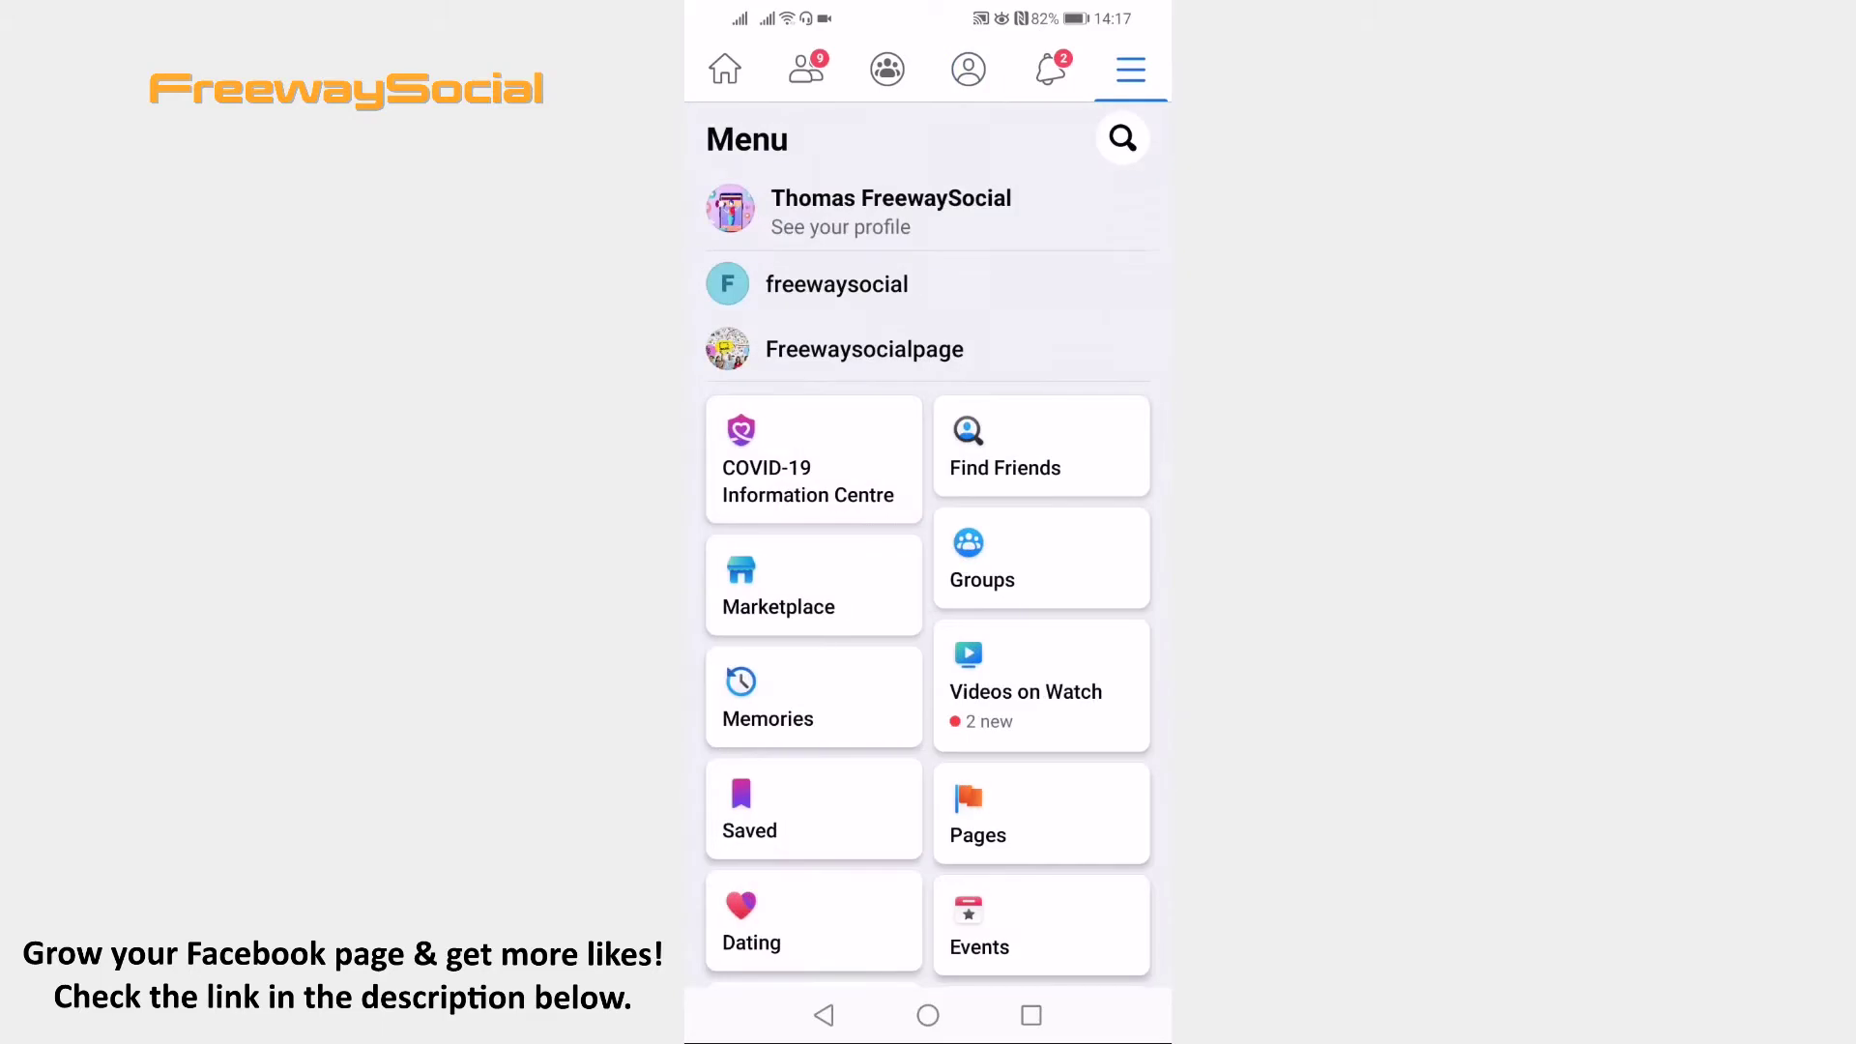
scroll(928, 580, "down", 5)
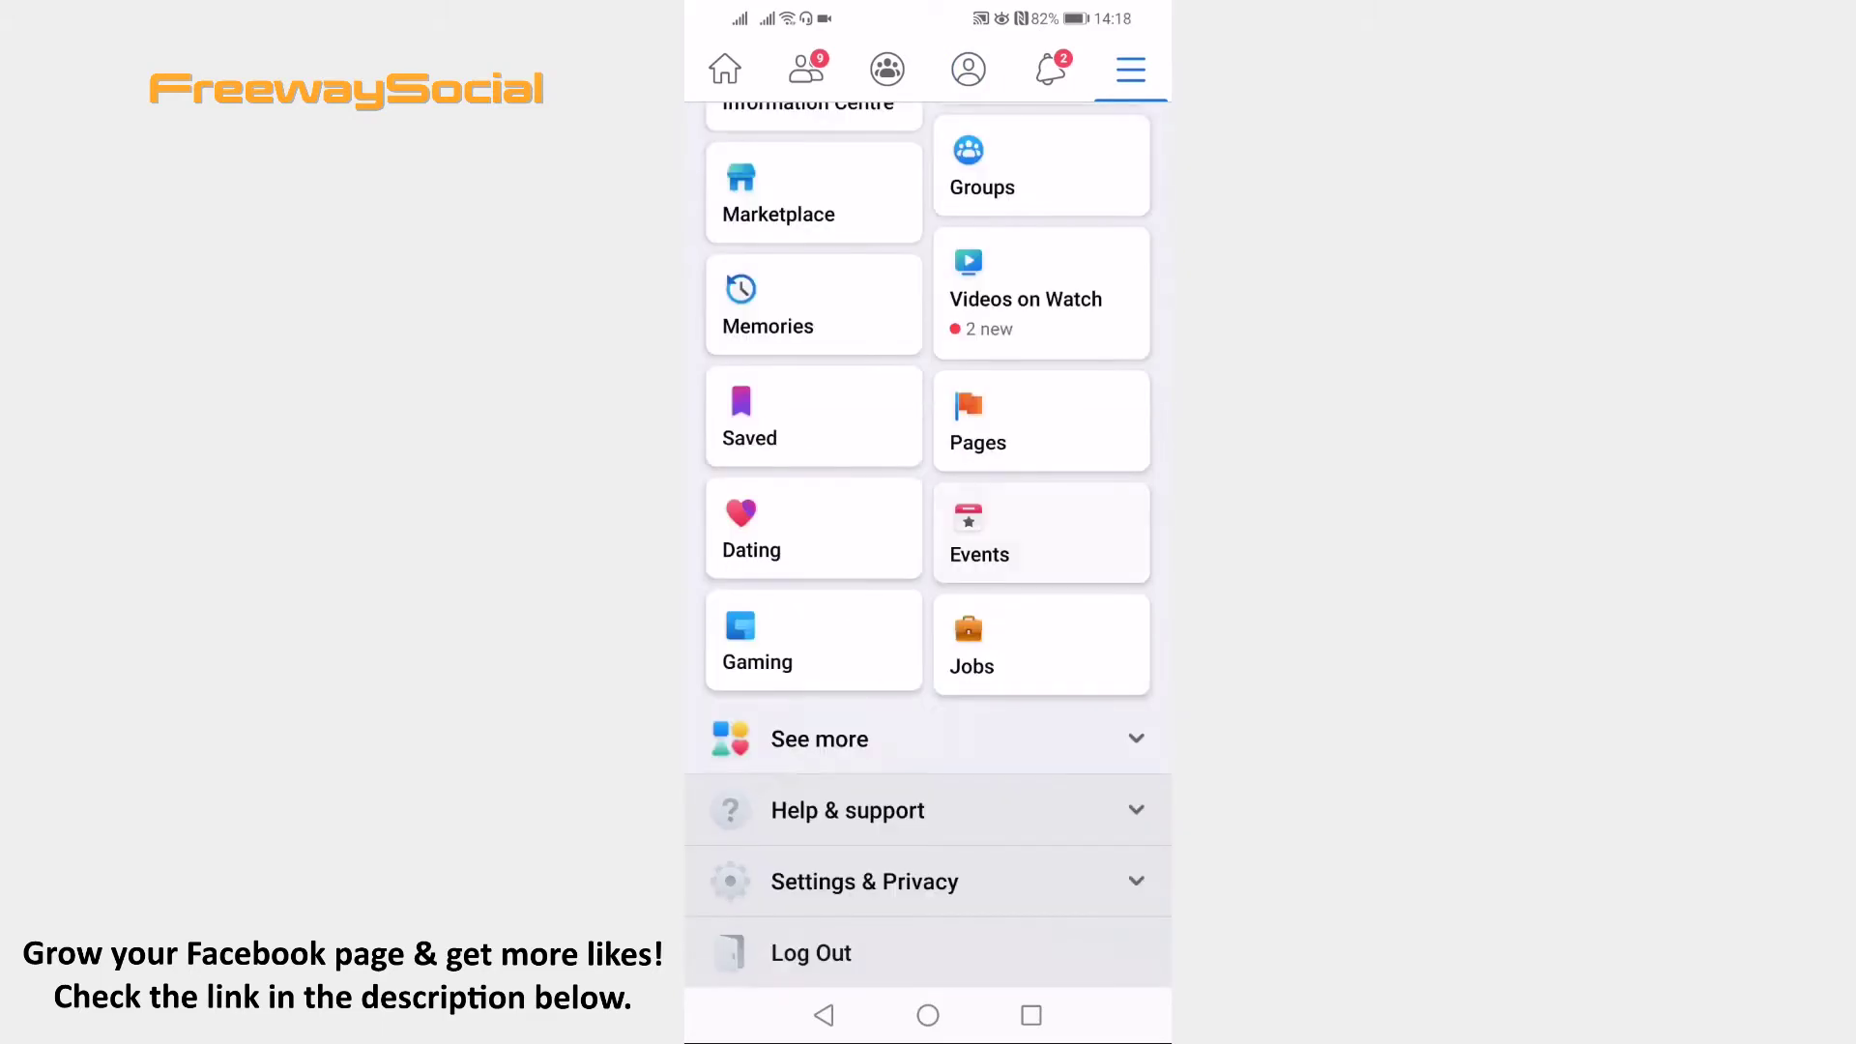
Step: Go to Privacy shortcuts under Settings & Privacy in the menu
left_click(864, 879)
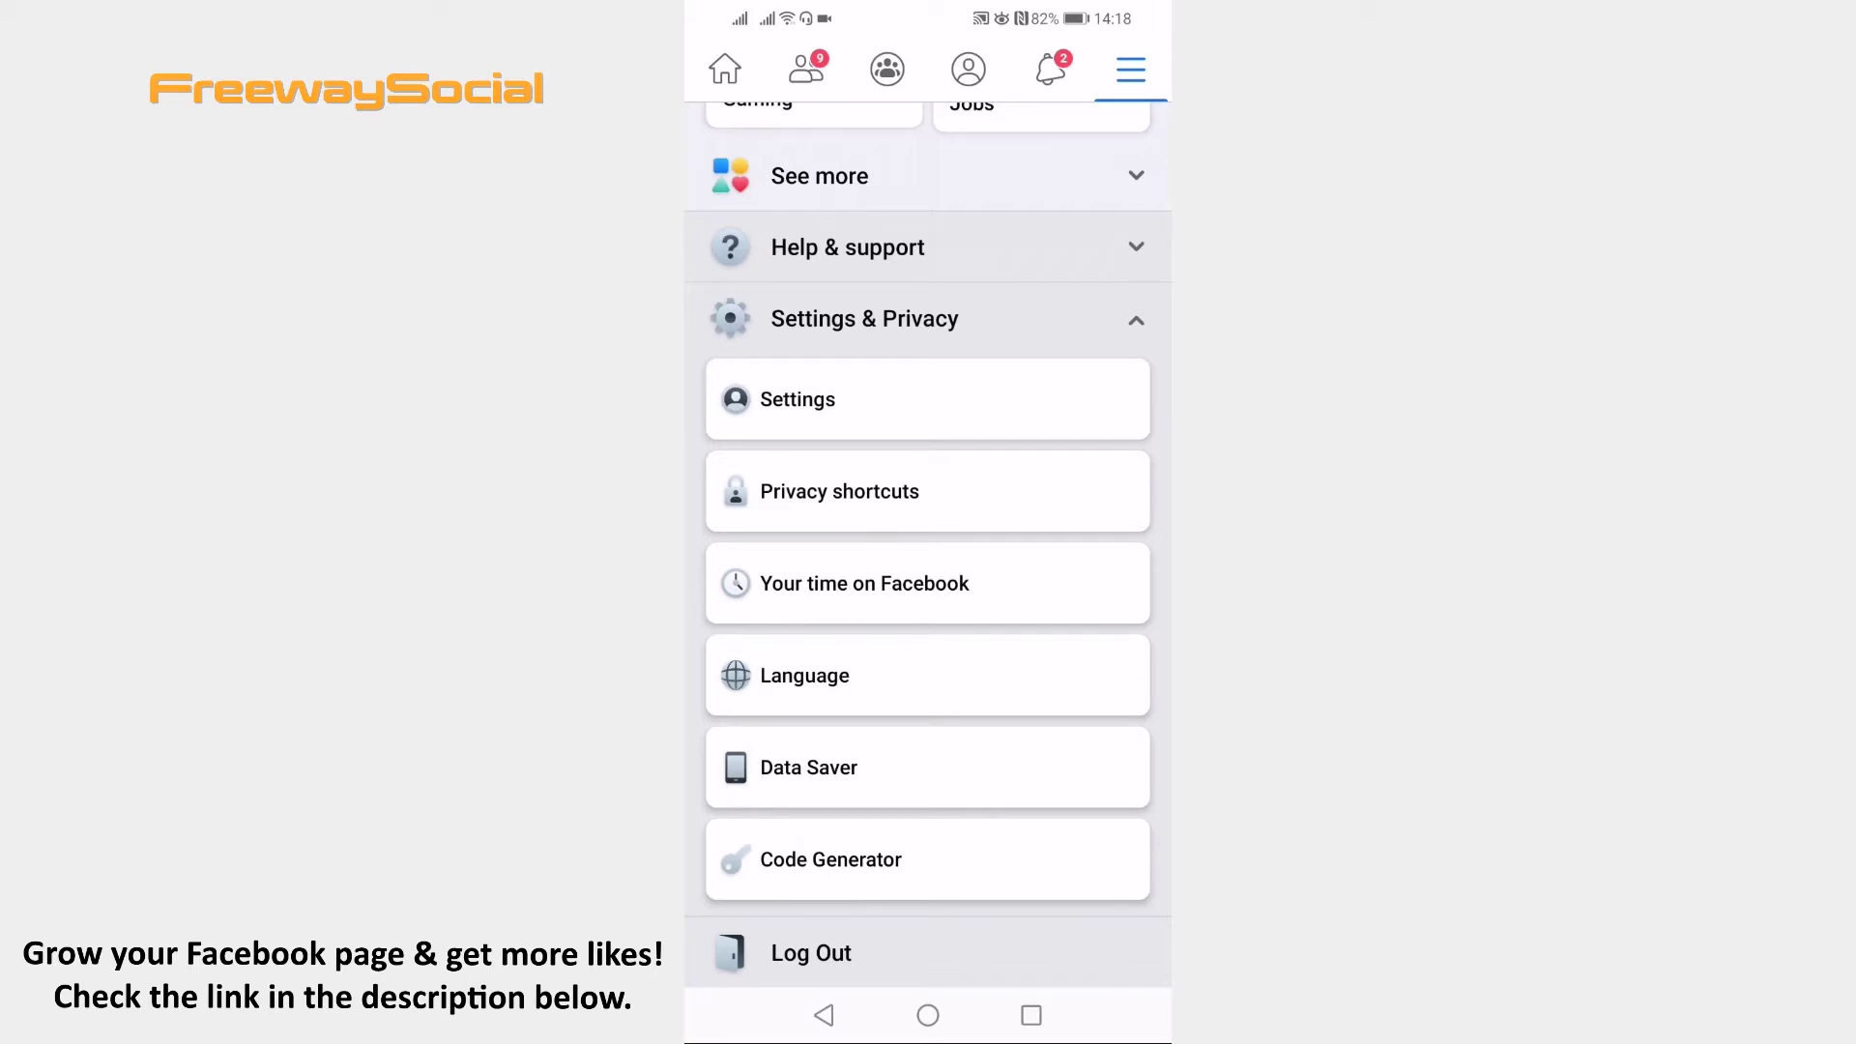
left_click(839, 492)
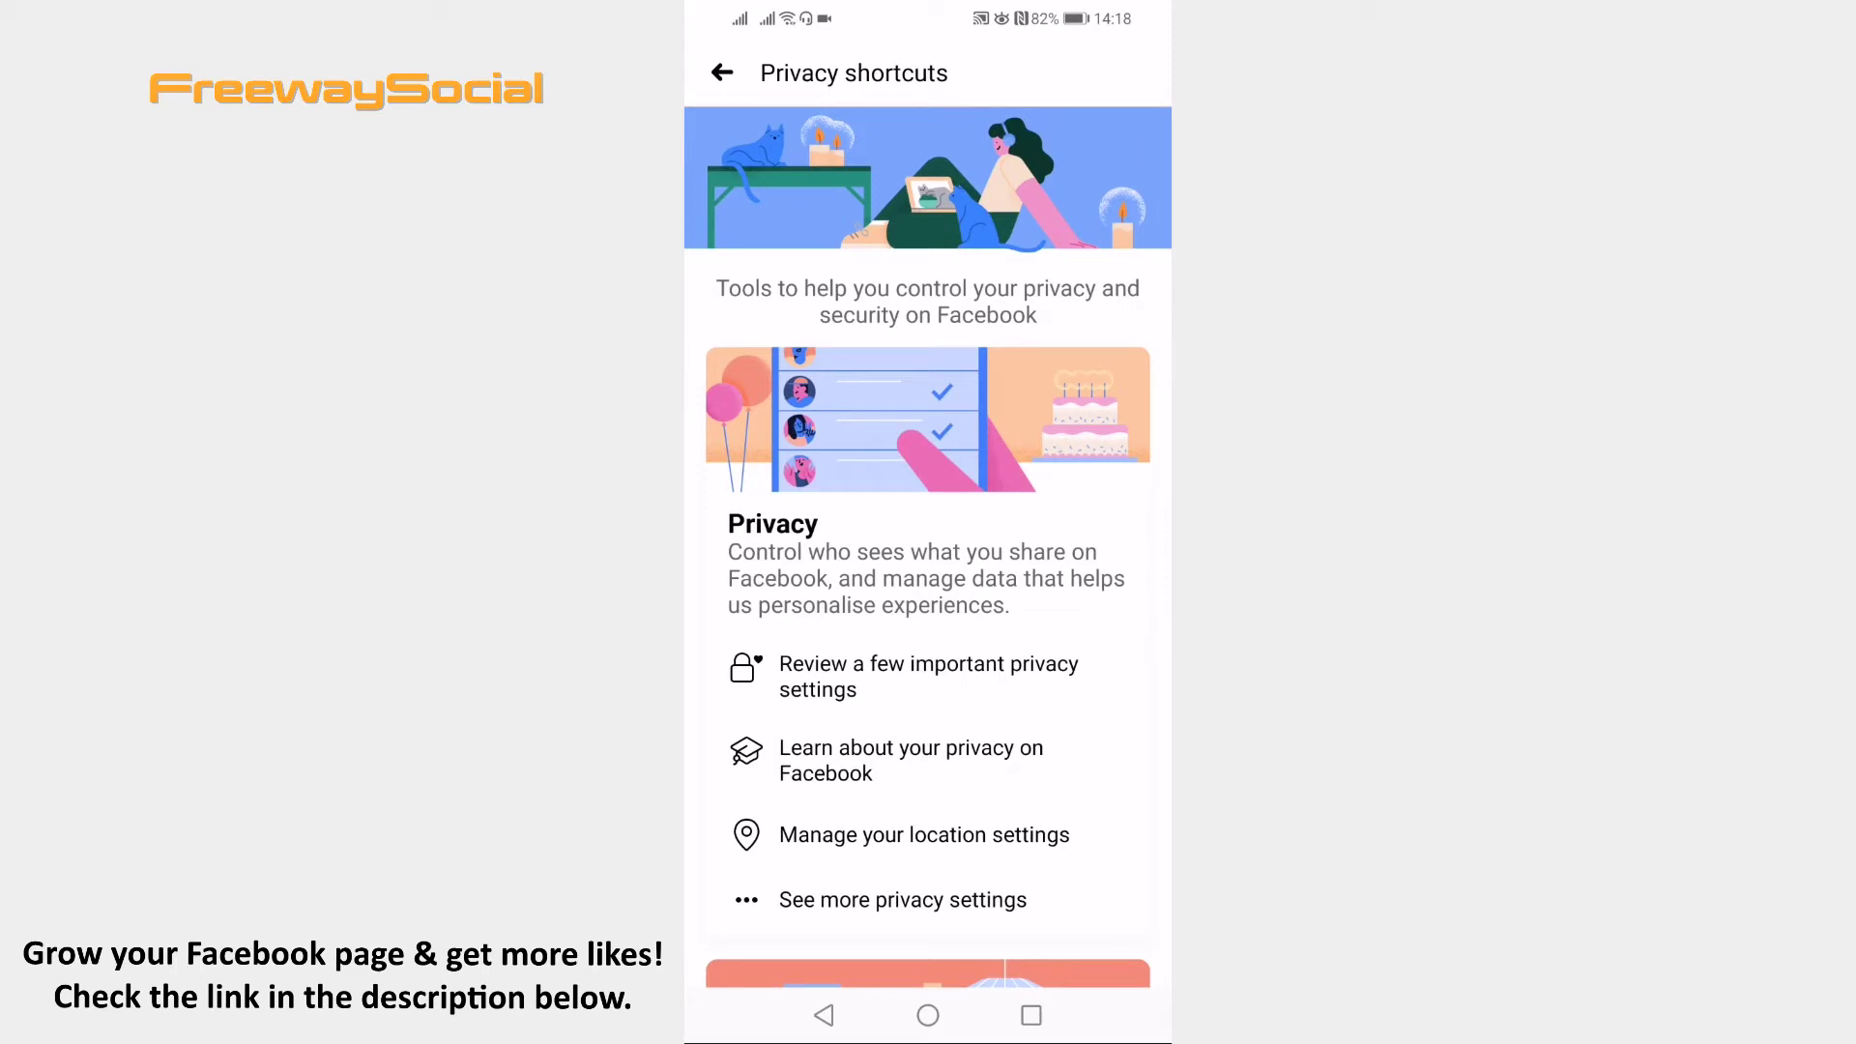
Step: Begin the 'Who can see what you share' review at its profile information step
left_click(929, 675)
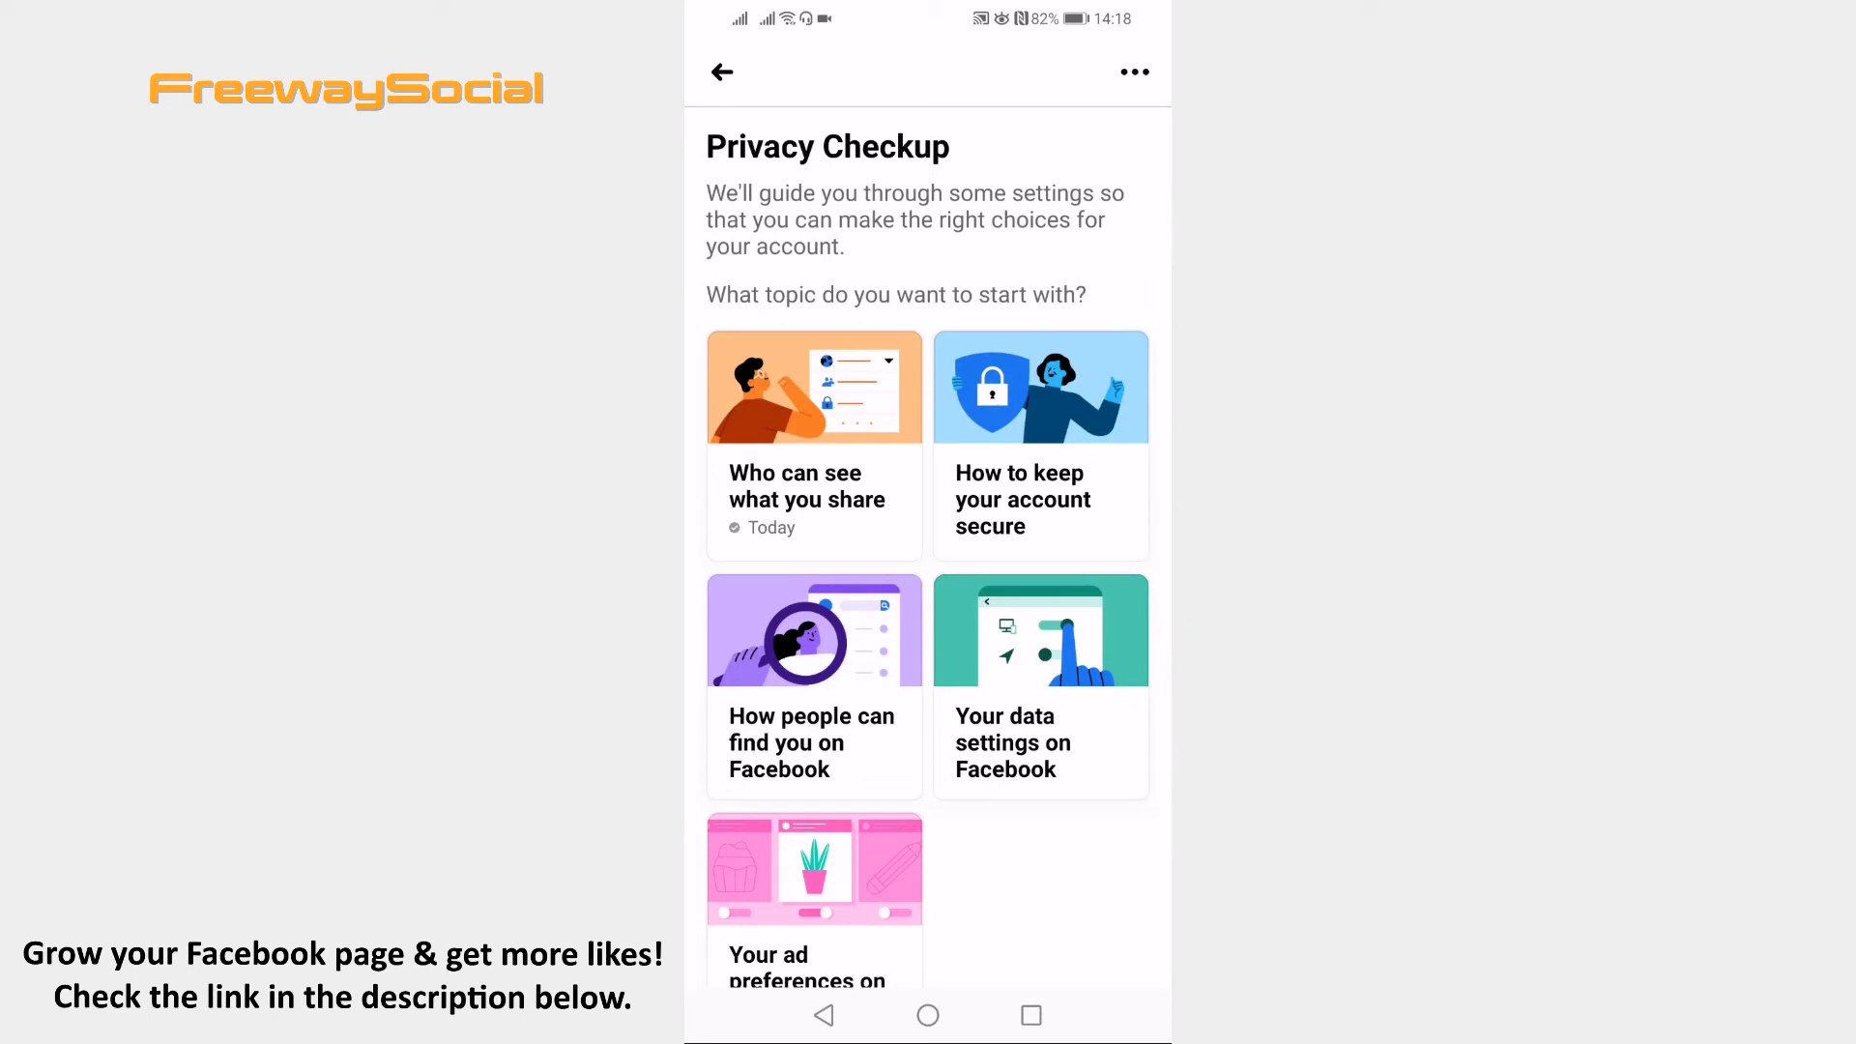
left_click(814, 443)
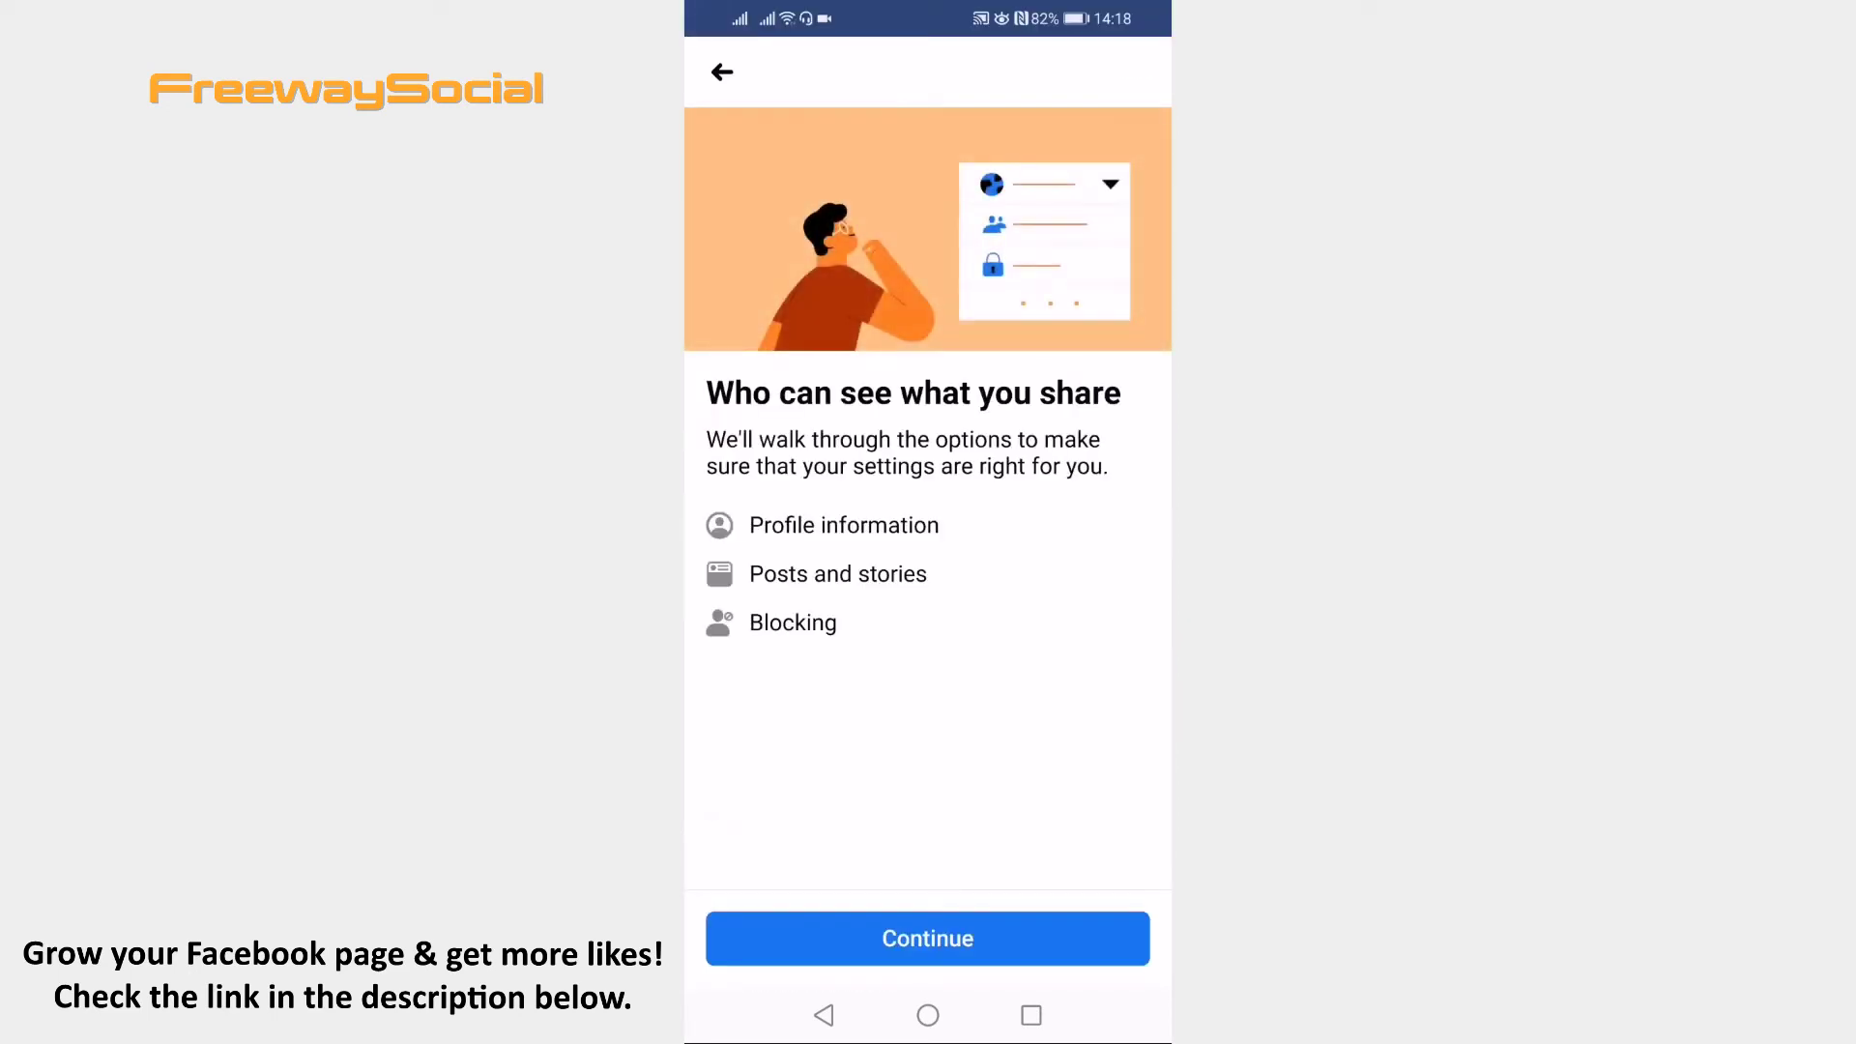
left_click(928, 939)
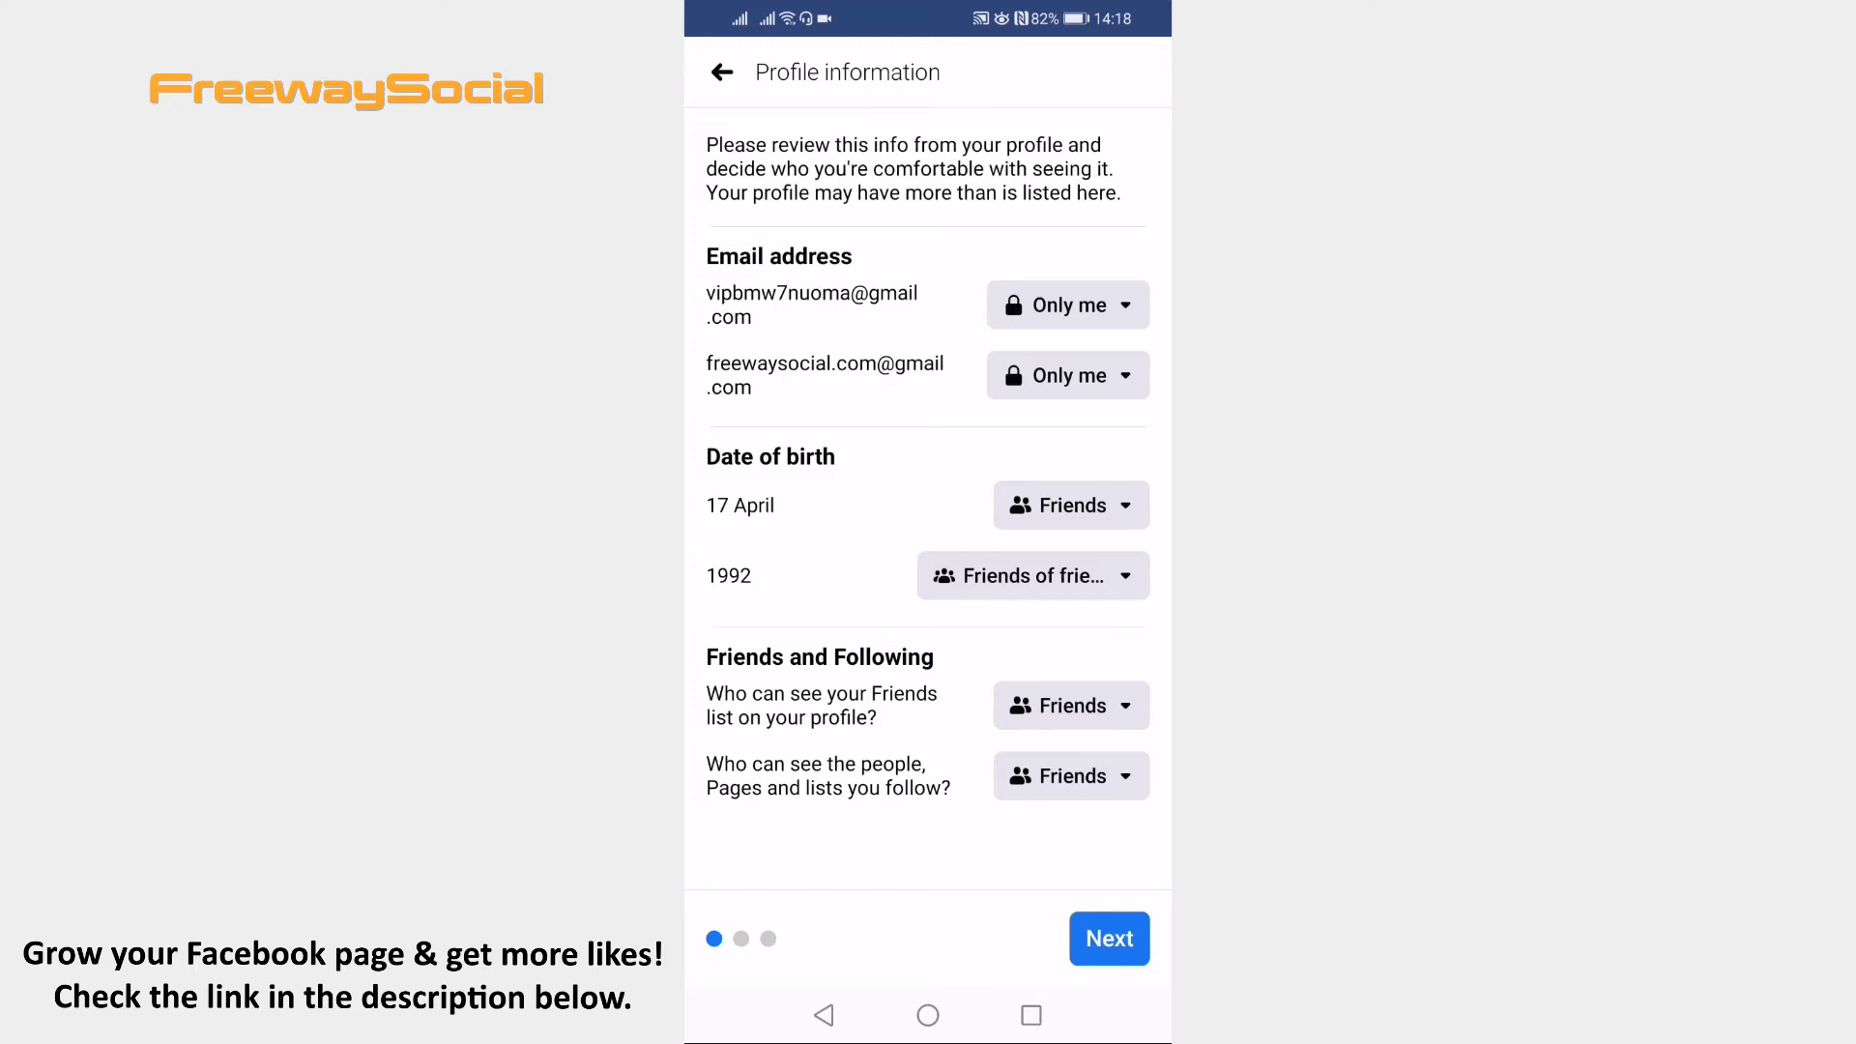
left_click(1072, 505)
left_click(871, 902)
left_click(1032, 778)
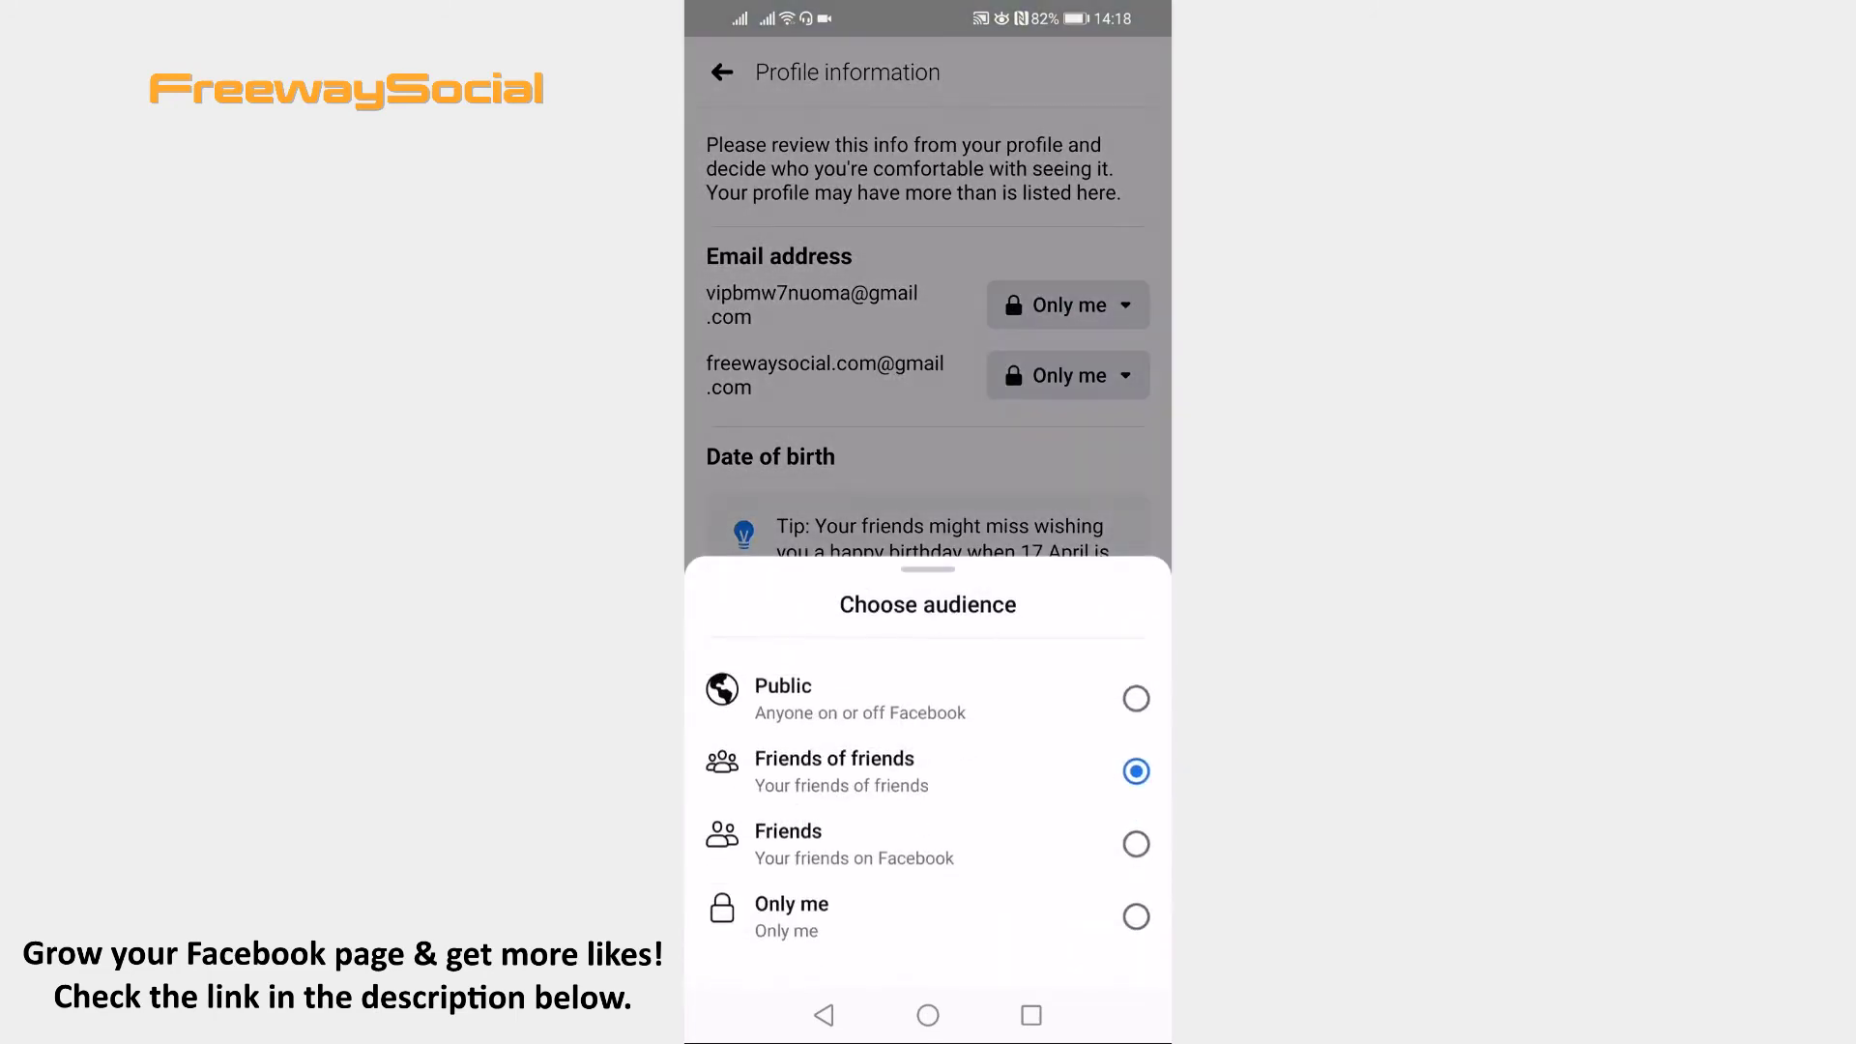
left_click(870, 916)
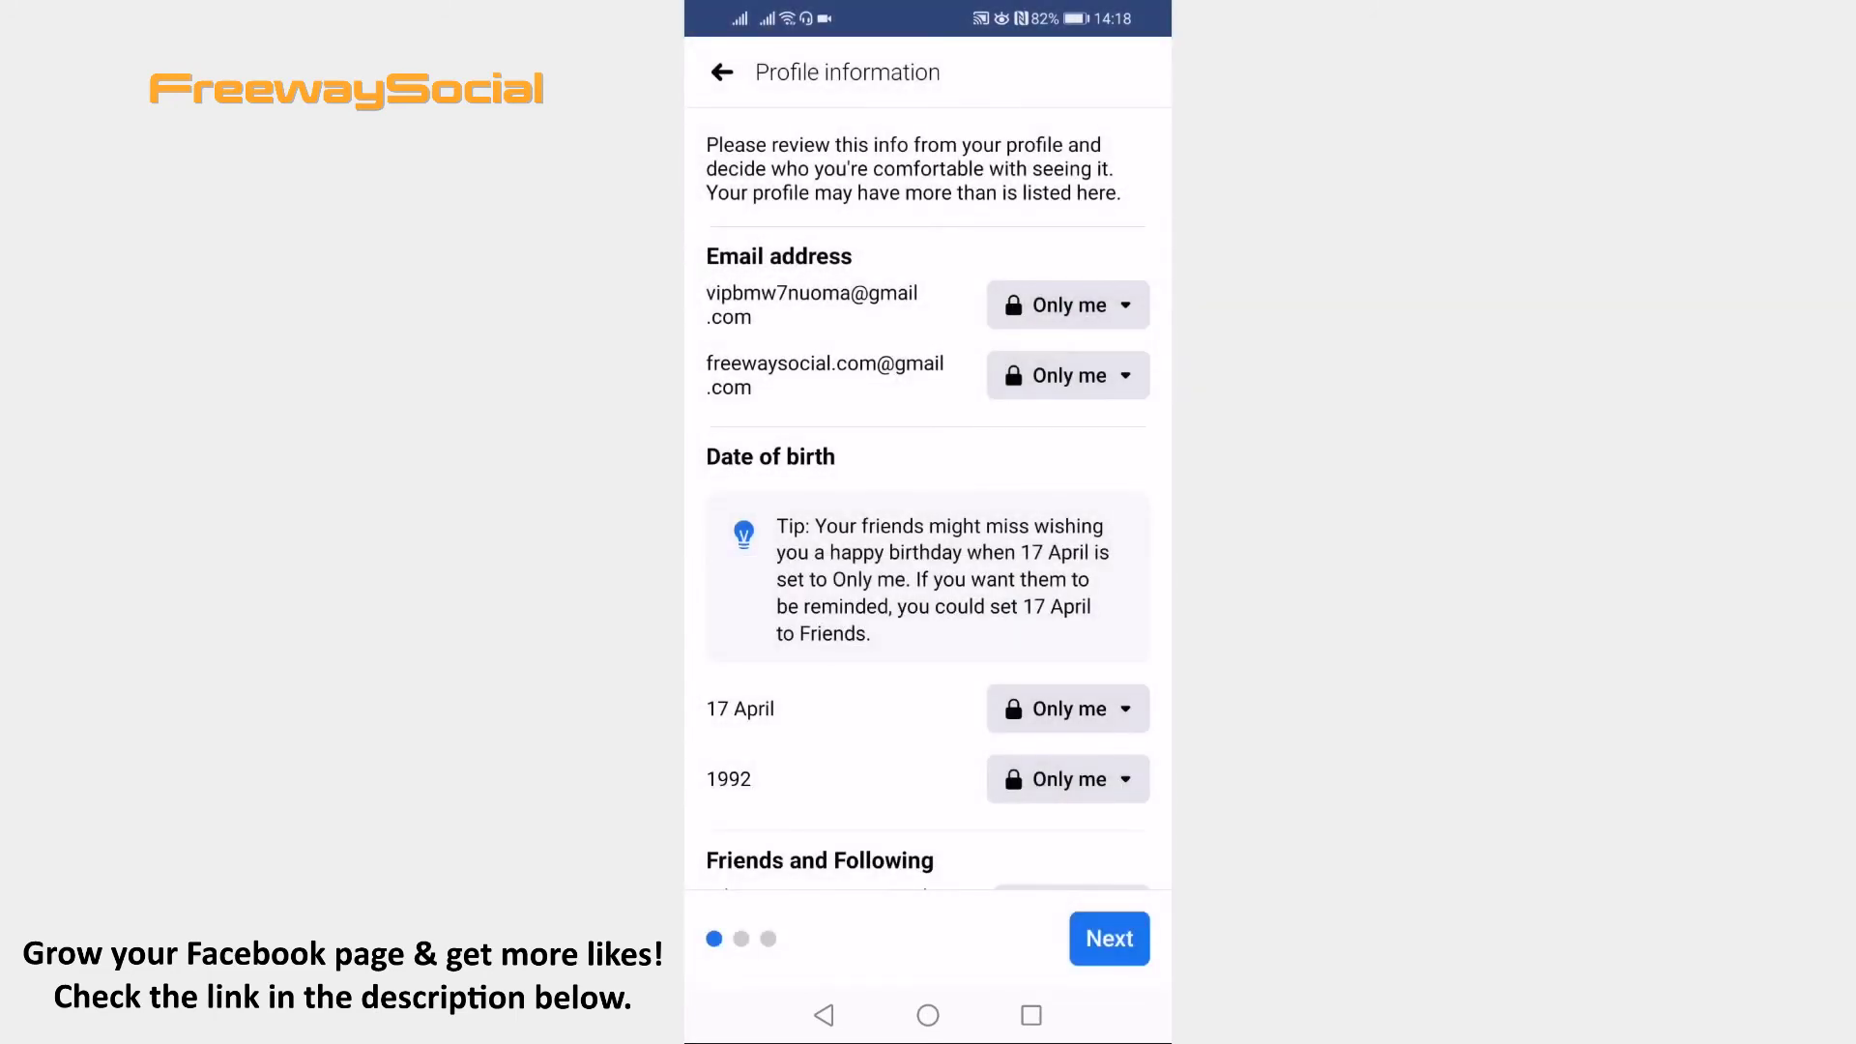
scroll(928, 508, "down", 2)
left_click(1070, 784)
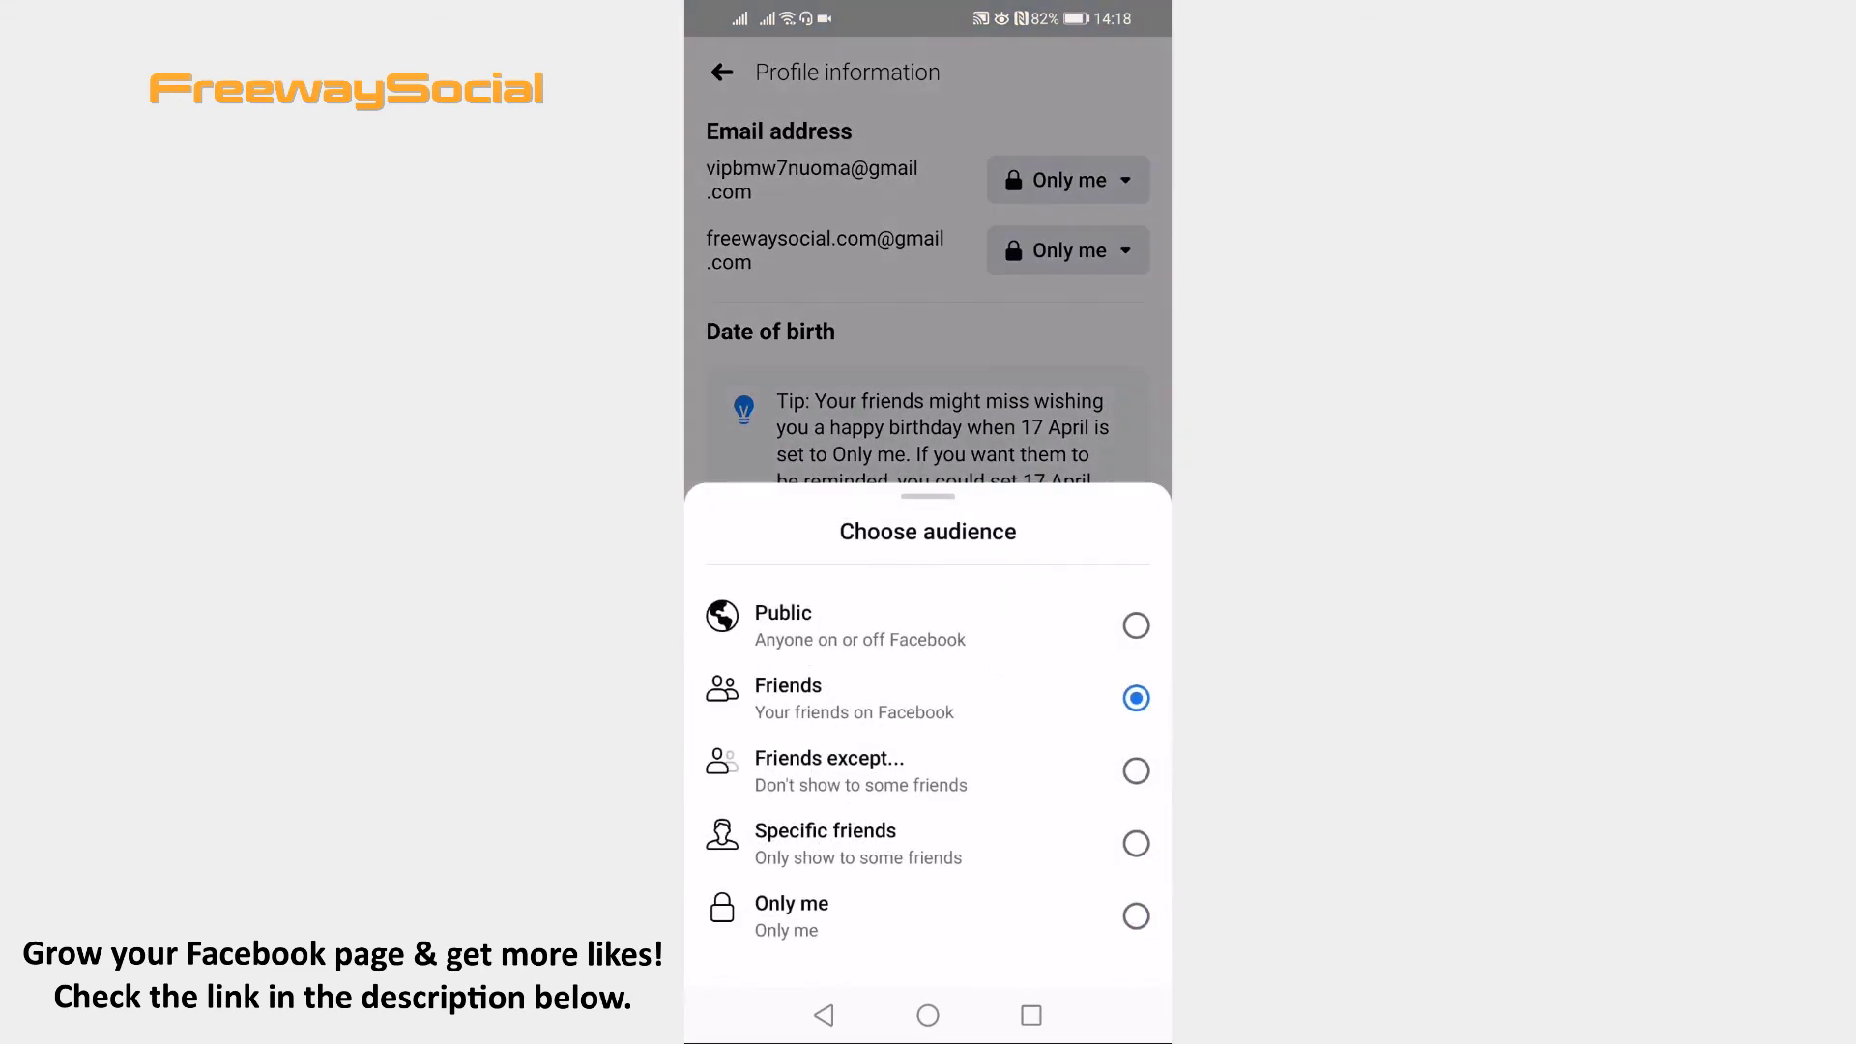
left_click(870, 916)
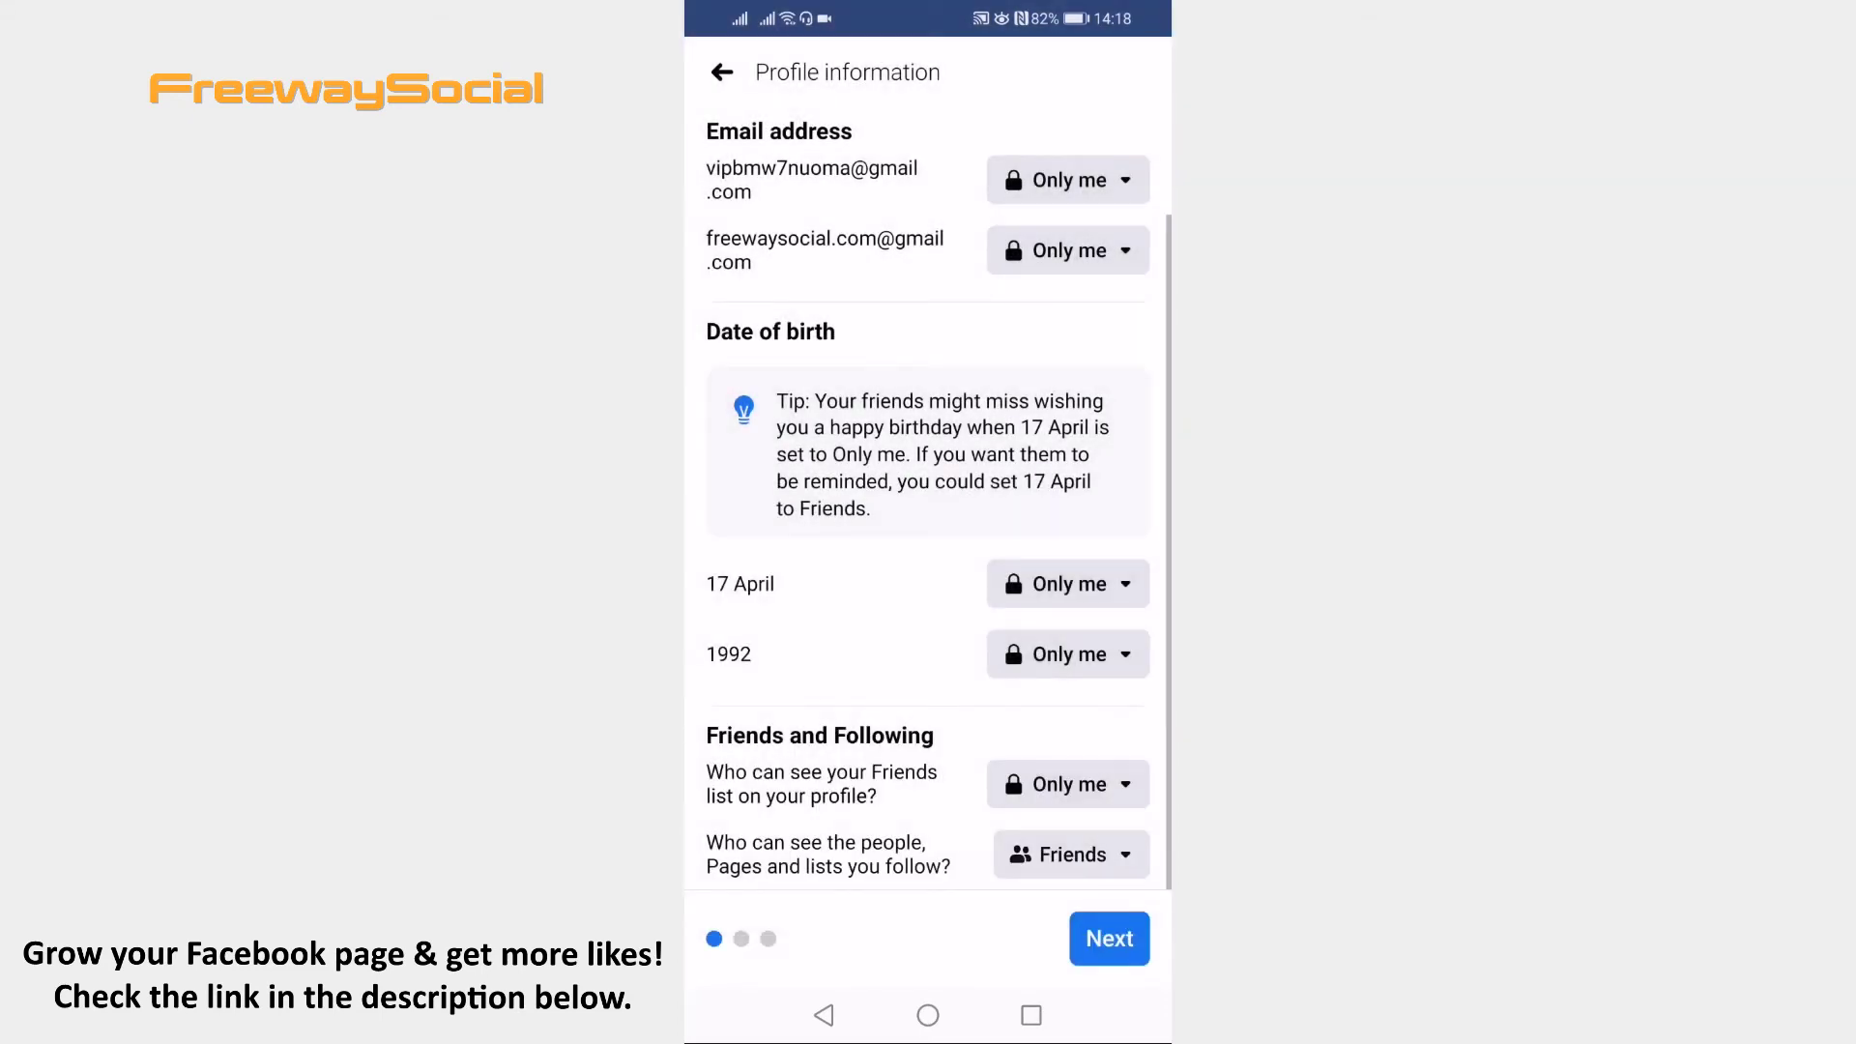
left_click(1071, 854)
left_click(870, 916)
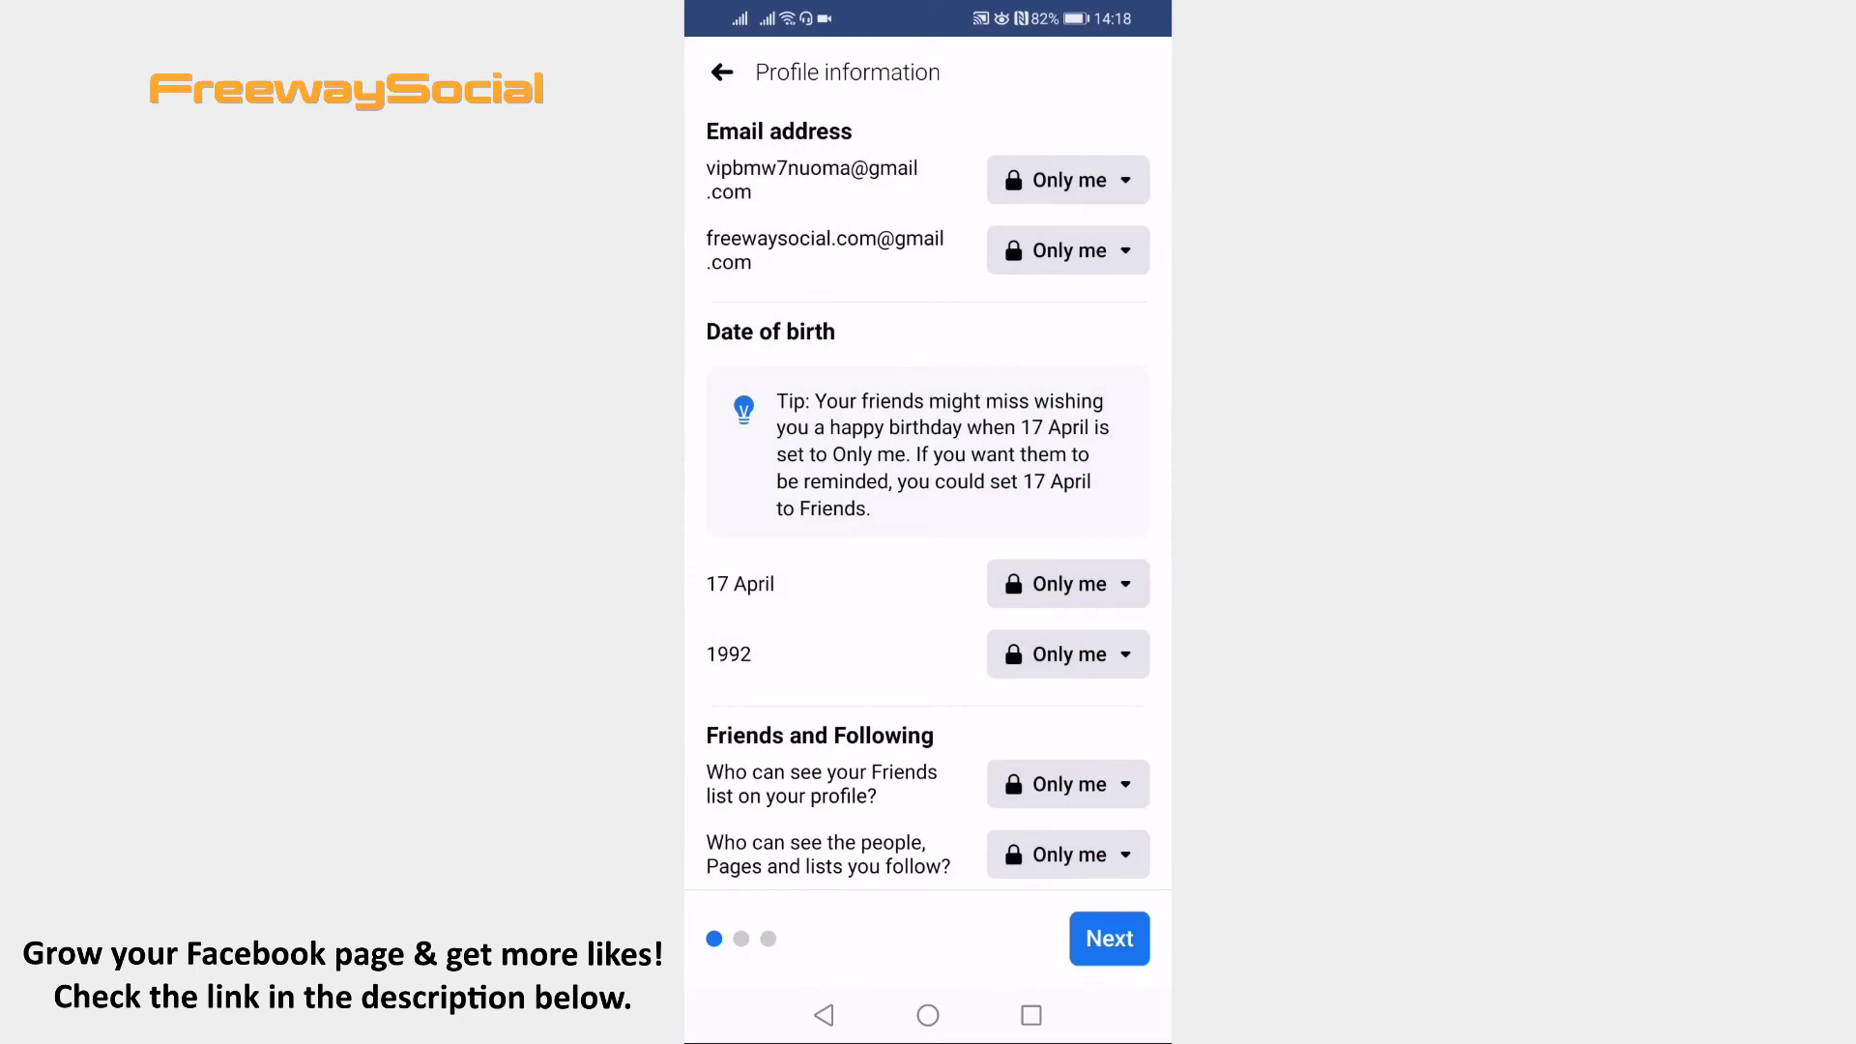
left_click(1109, 939)
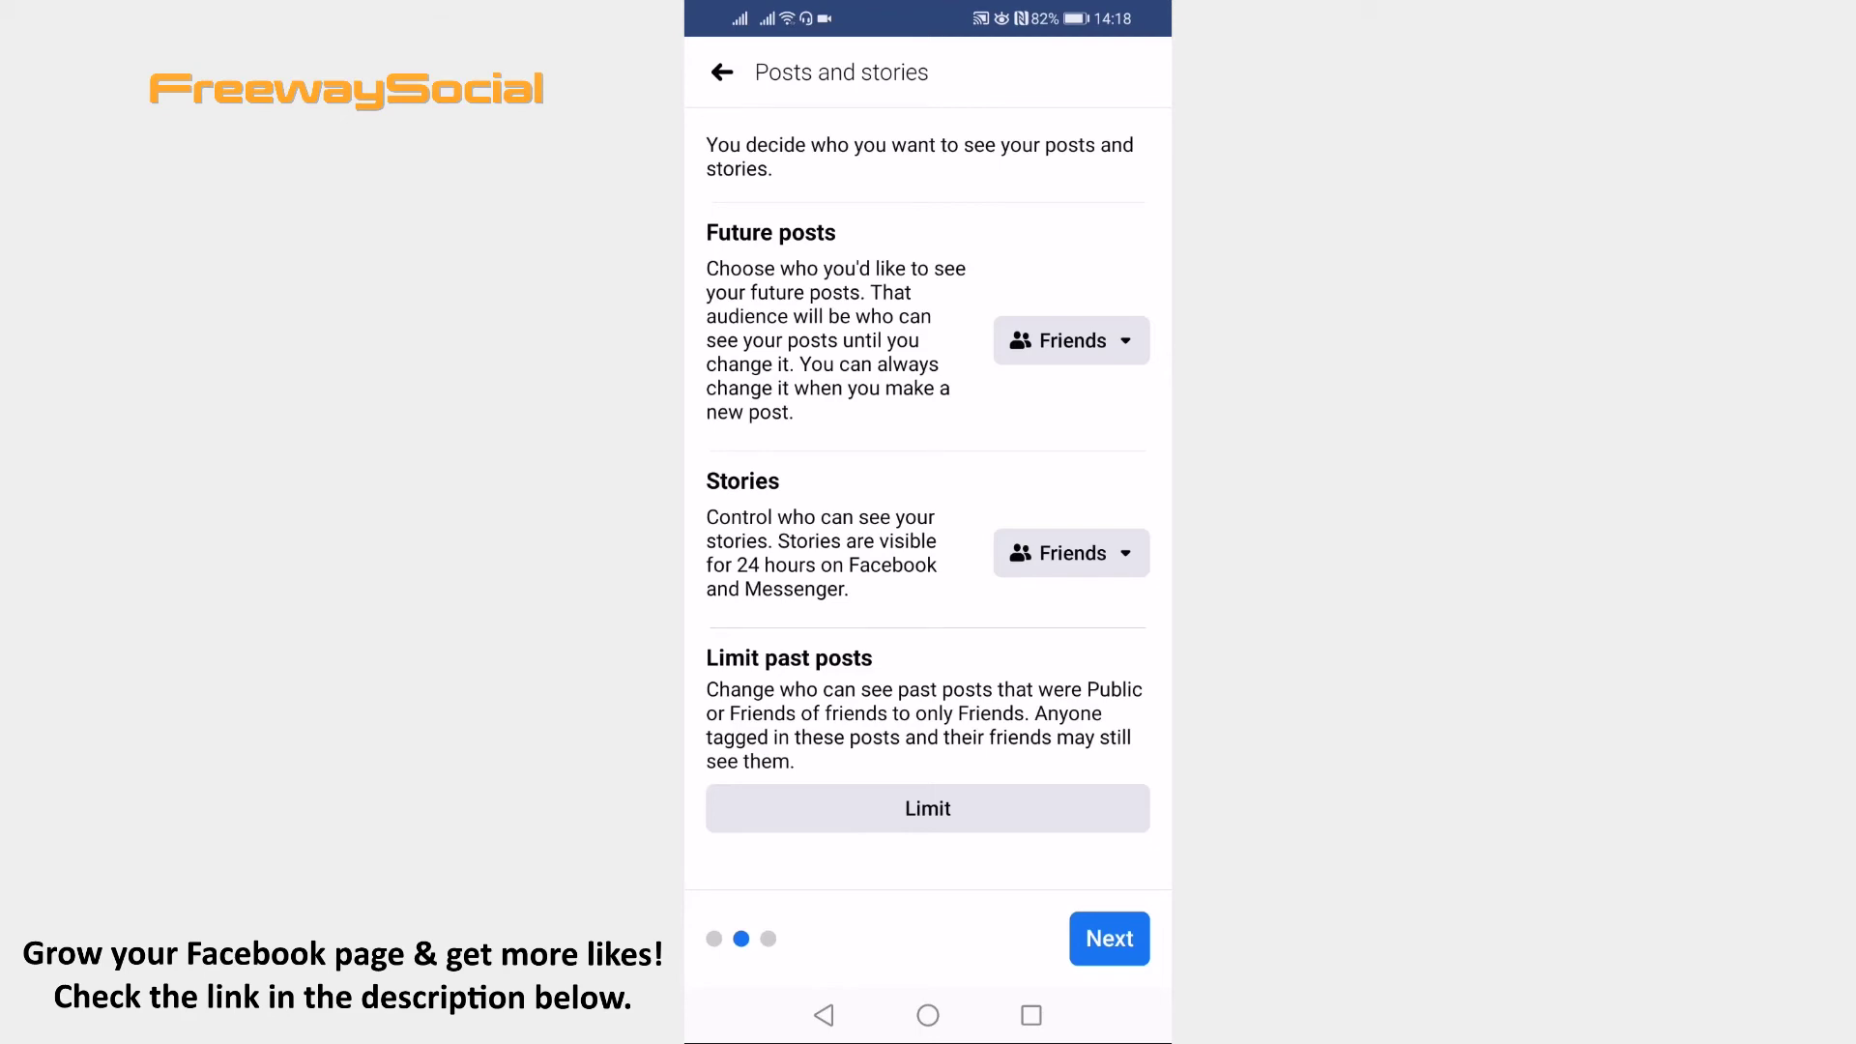
left_click(1071, 341)
left_click(870, 429)
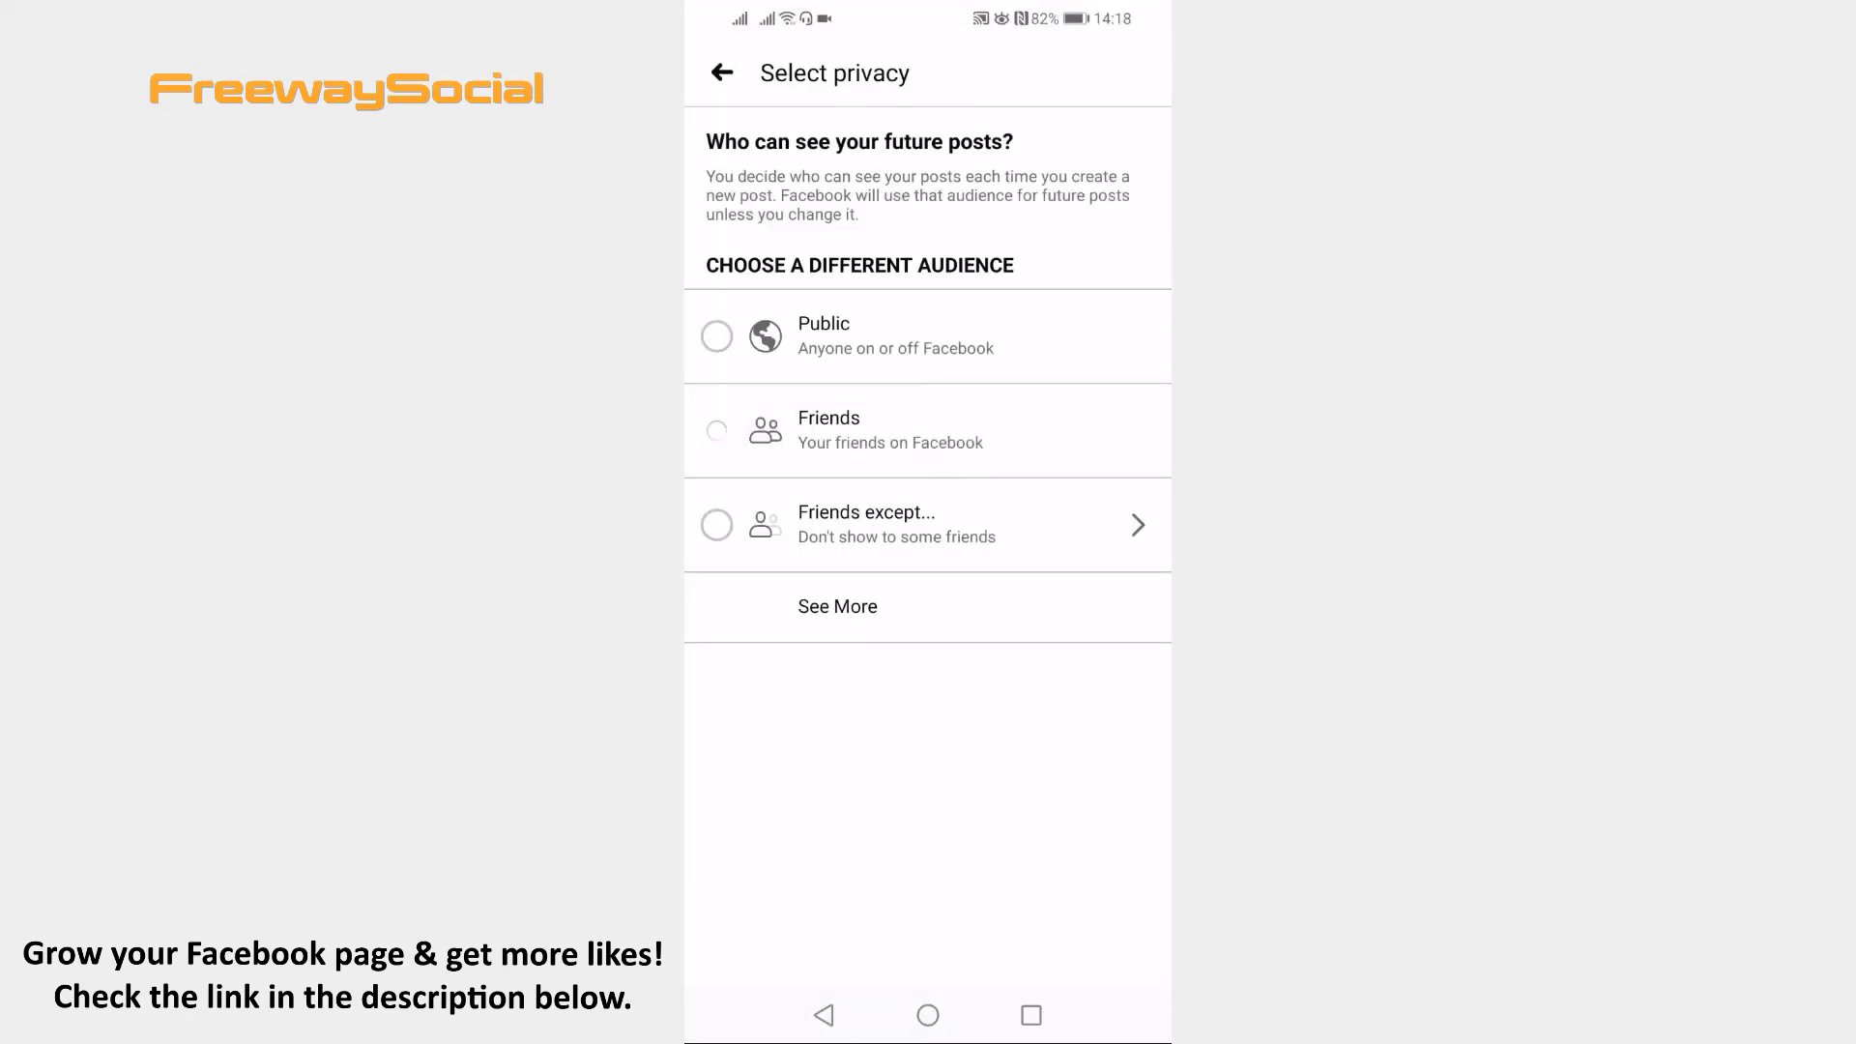
left_click(870, 429)
left_click(722, 73)
left_click(1072, 552)
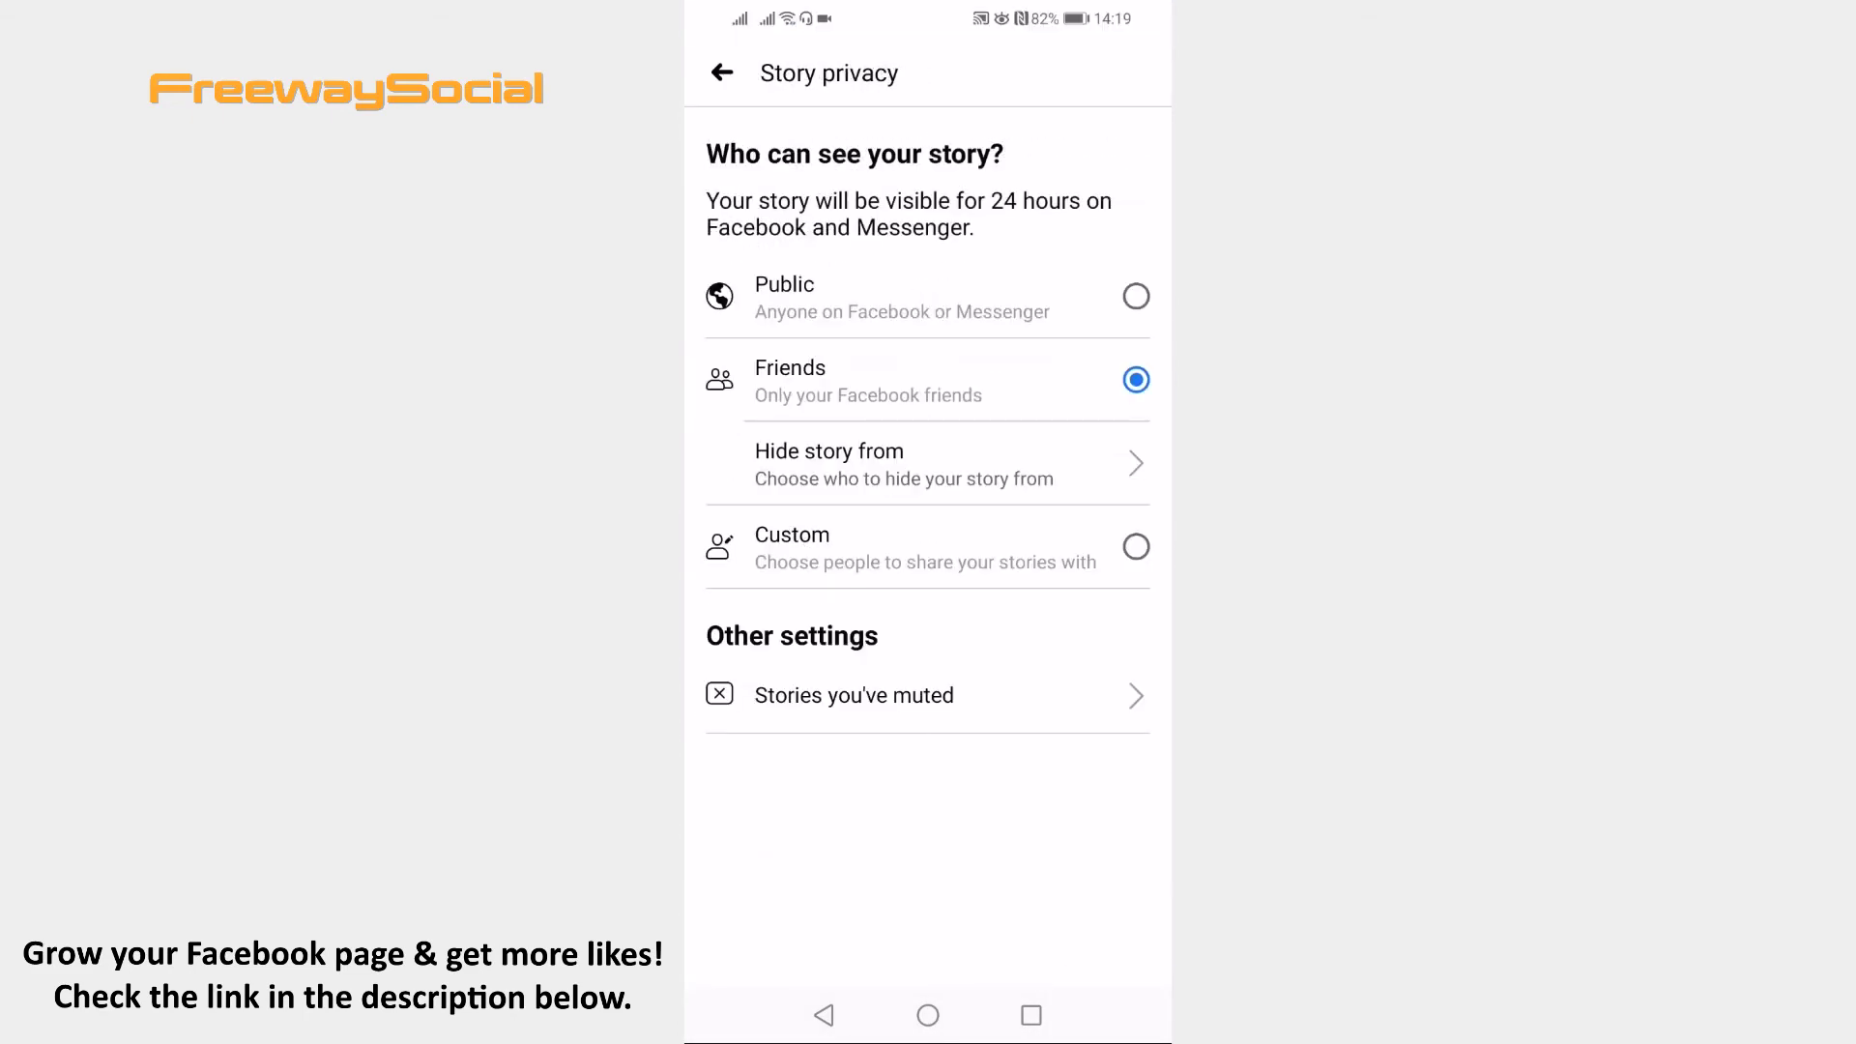
left_click(723, 73)
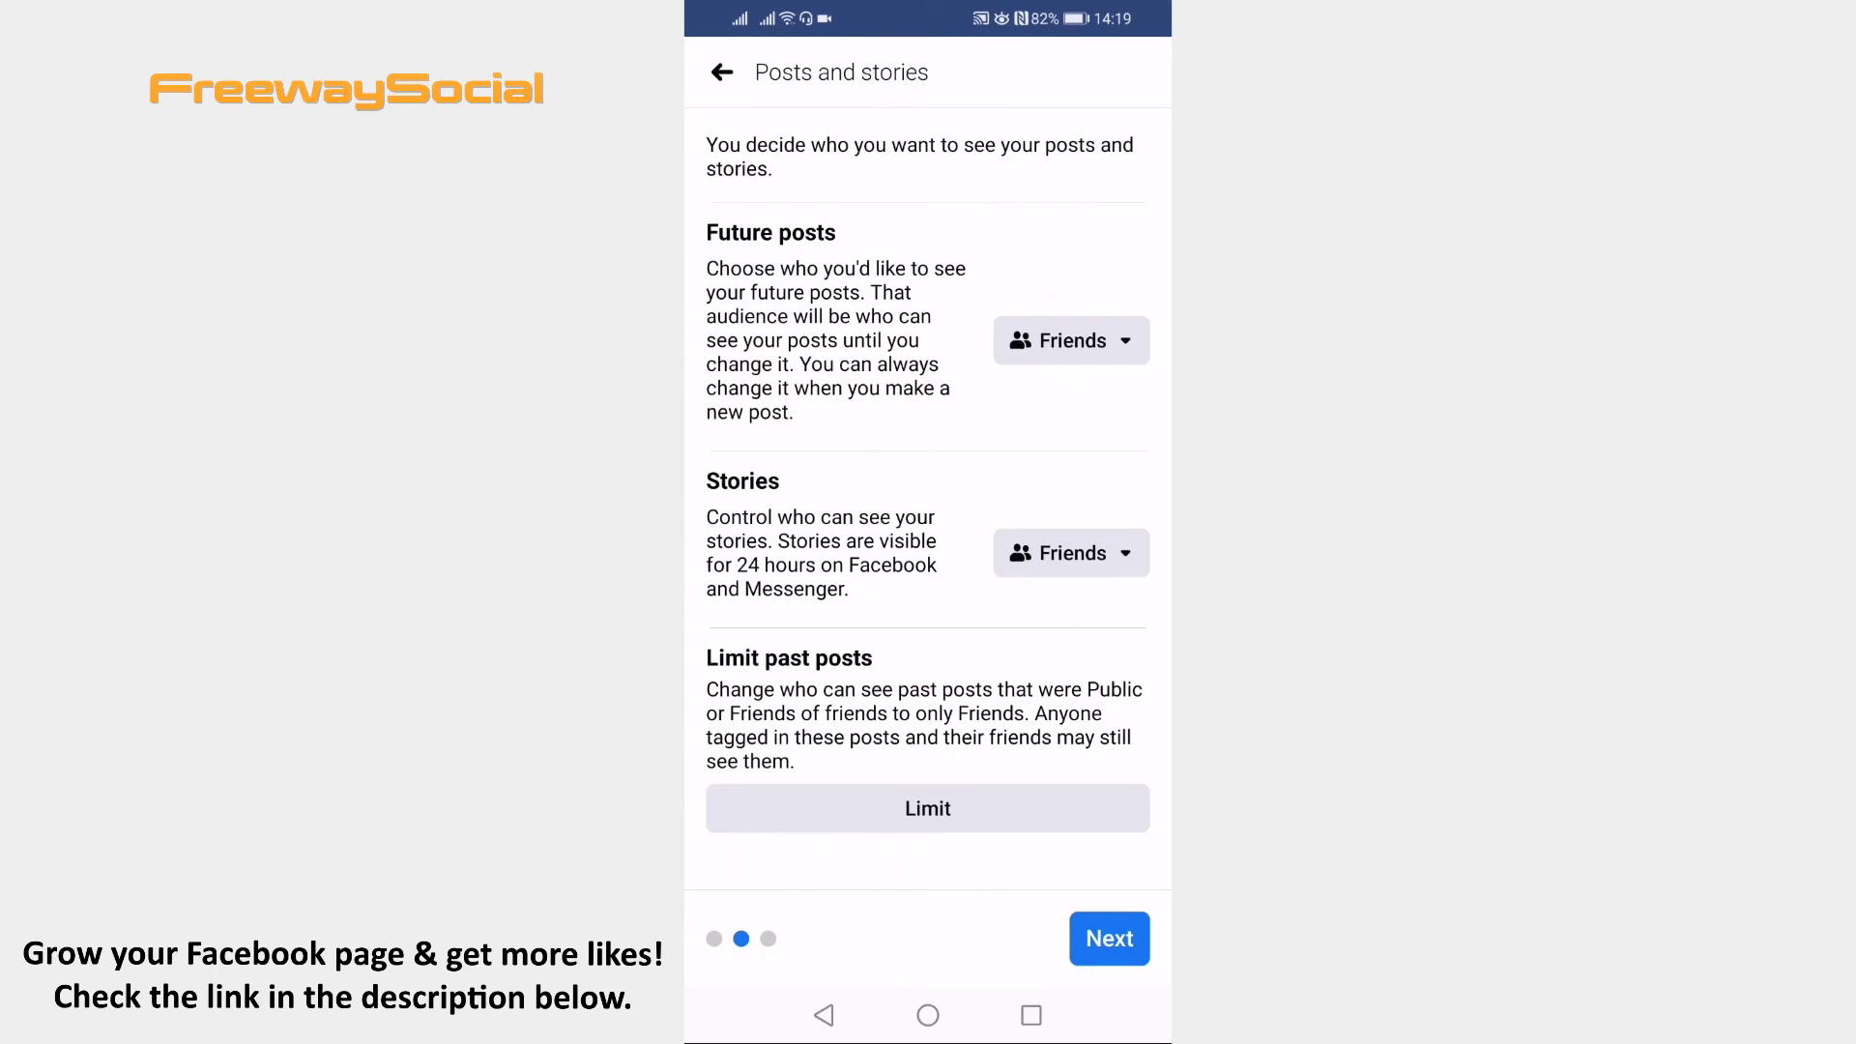
left_click(929, 808)
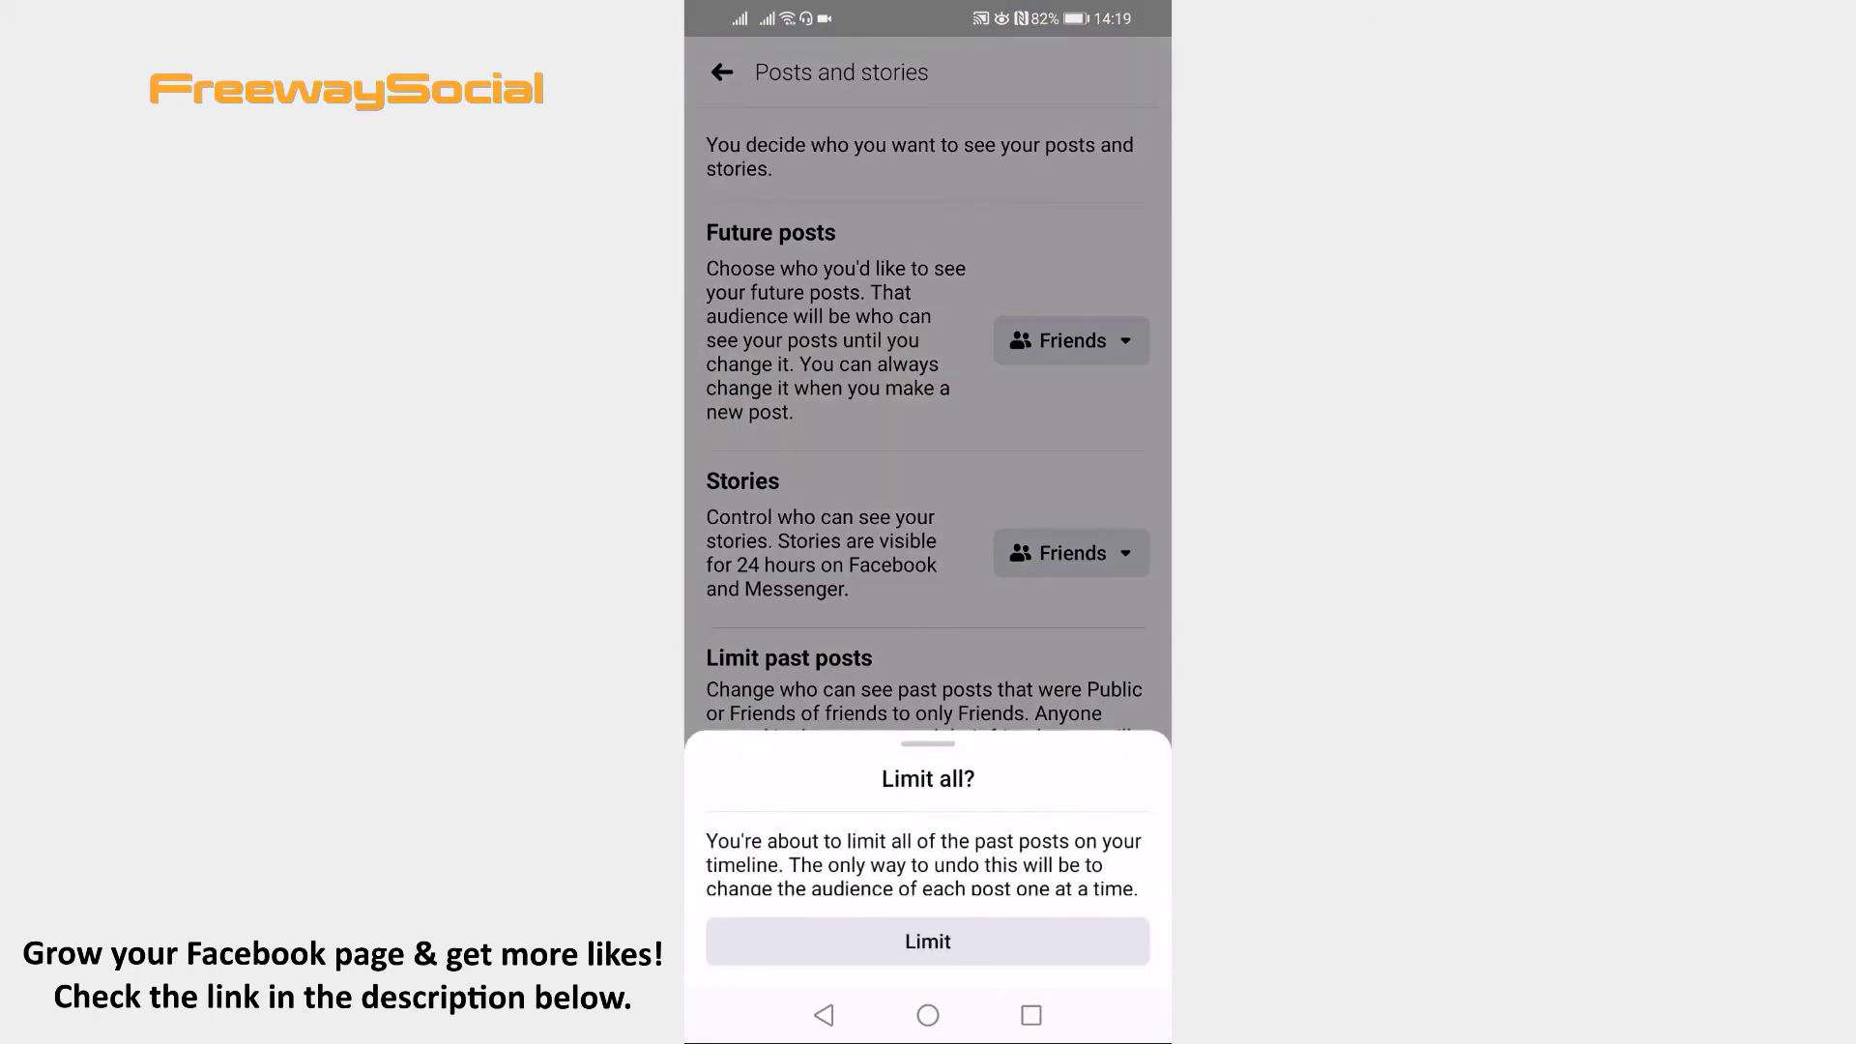
Step: Confirm limiting all past posts to Friends and advance to the Blocking step
left_click(928, 941)
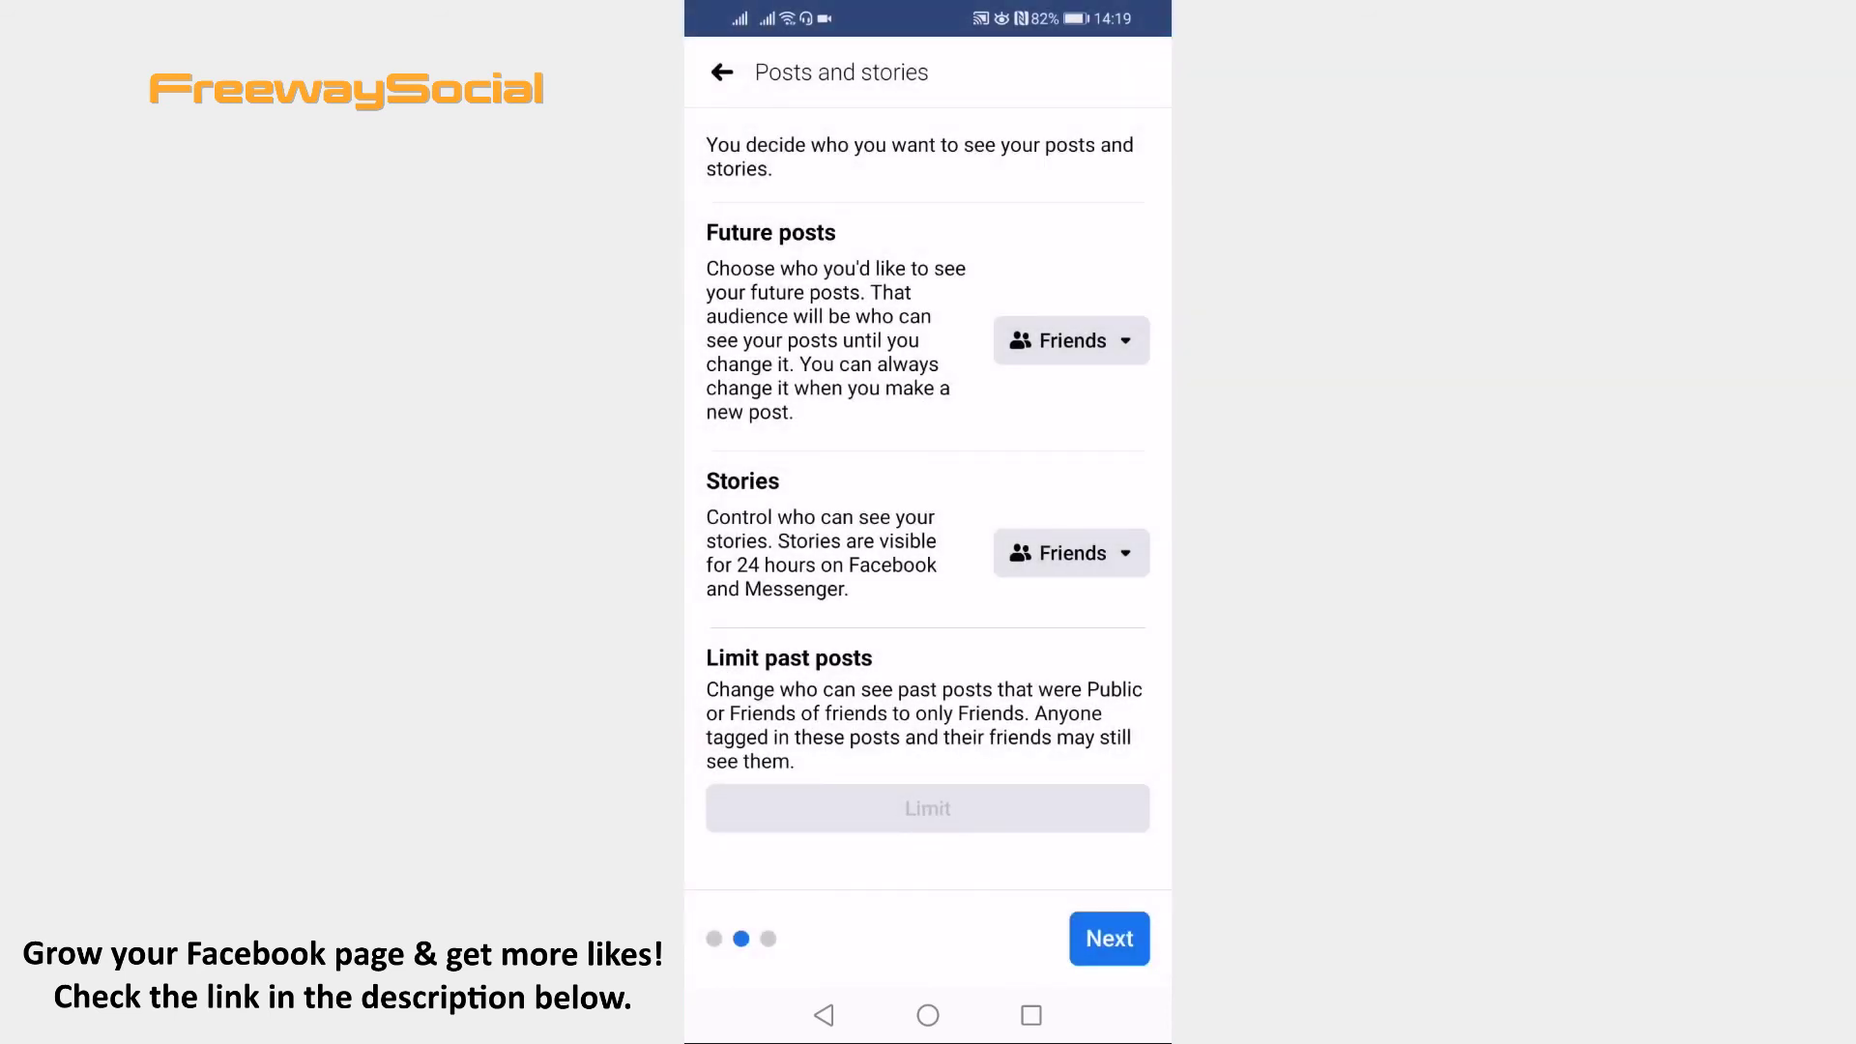
left_click(1109, 938)
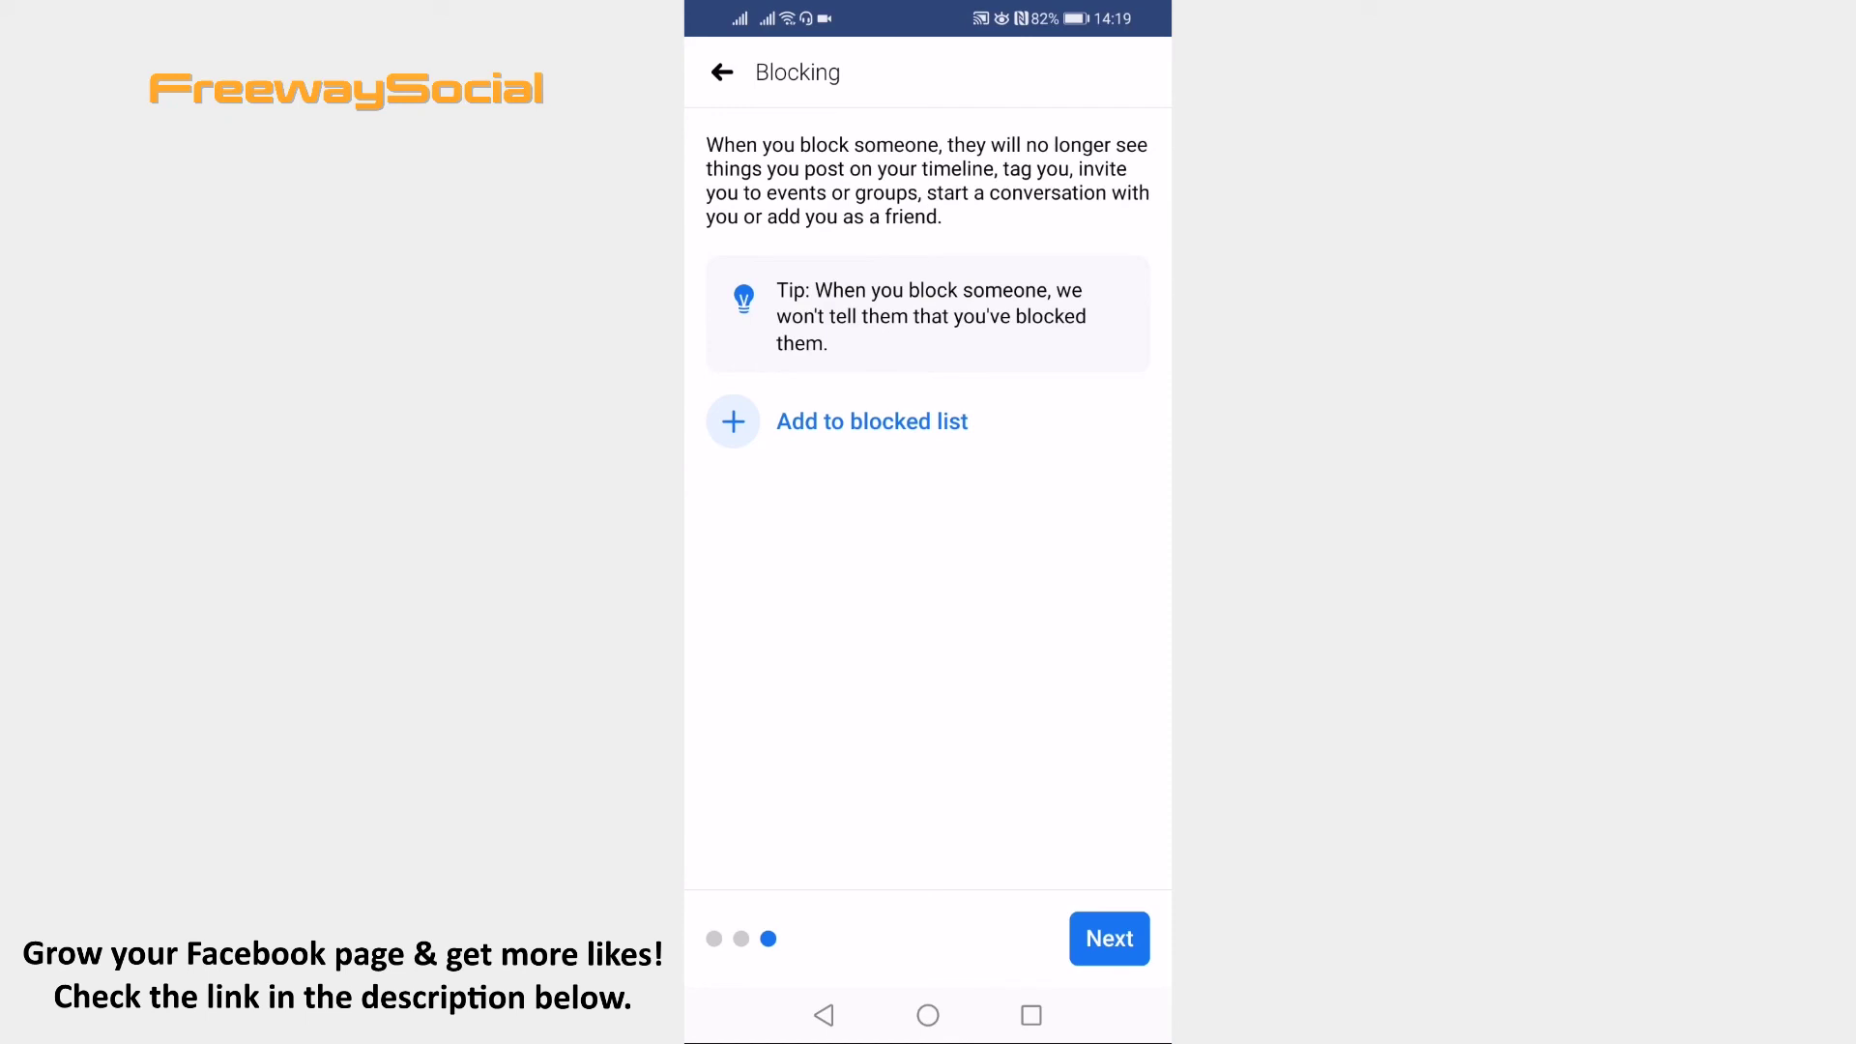
Step: Move past the Blocking page to reach the all-set summary
left_click(1110, 939)
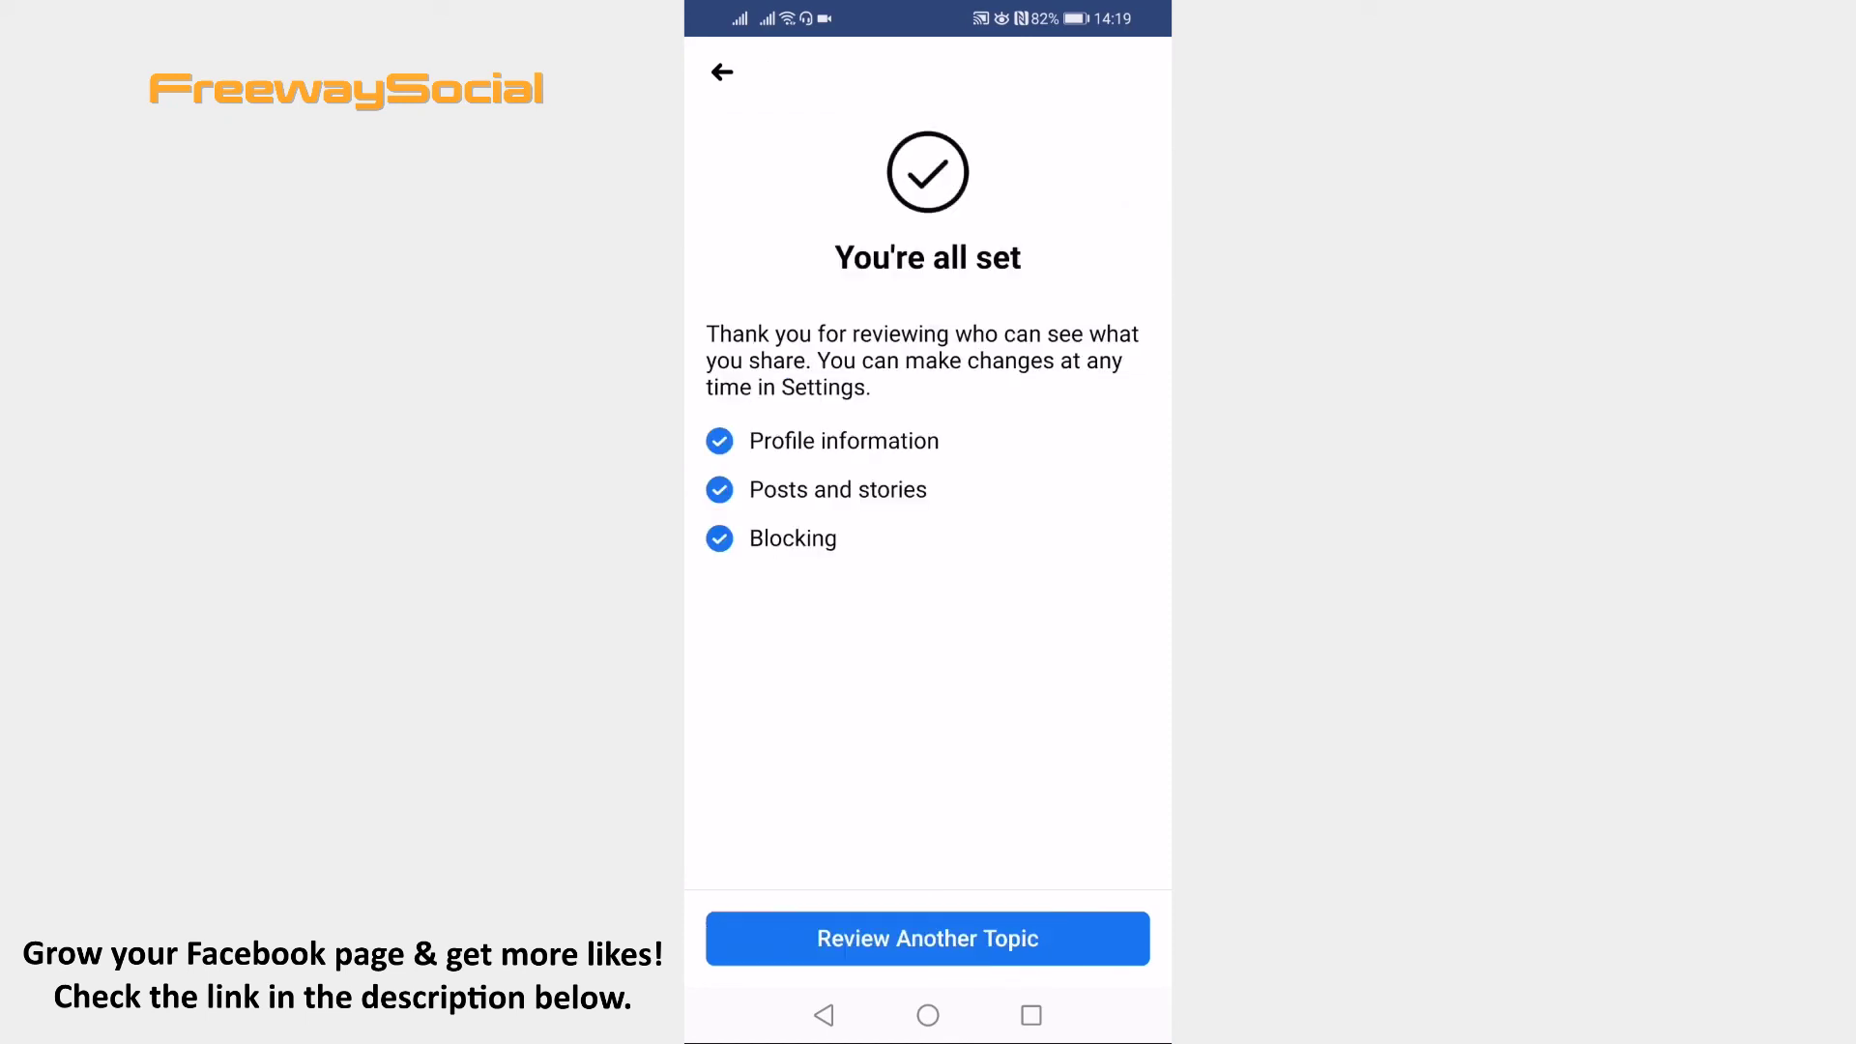